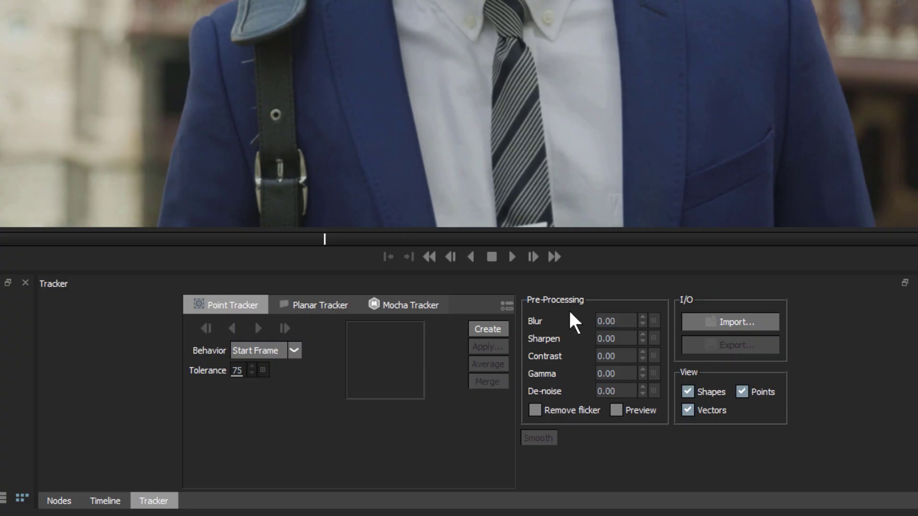
Switch the Tracker panel to the Mocha Tracker tab to show its options
left_click(425, 305)
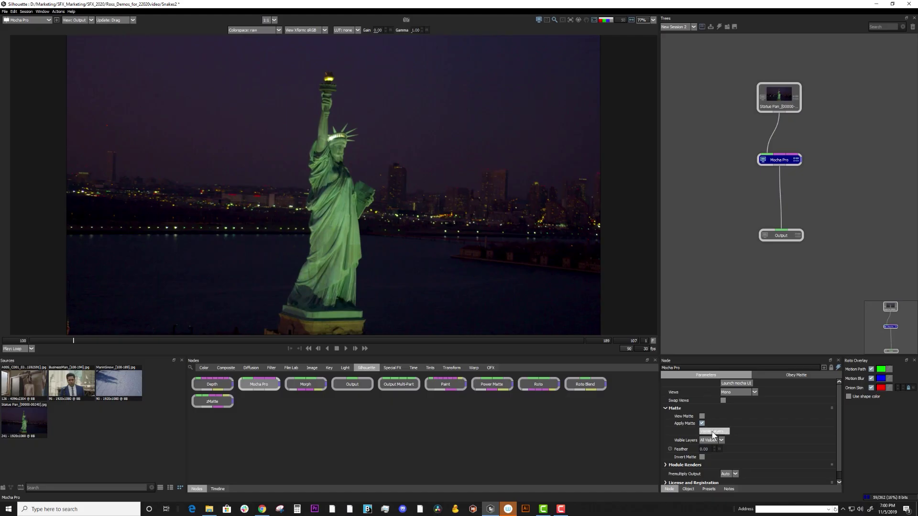
Attach a Mocha Pro node below the laptop footage source and launch its Mocha UI
left_click(713, 432)
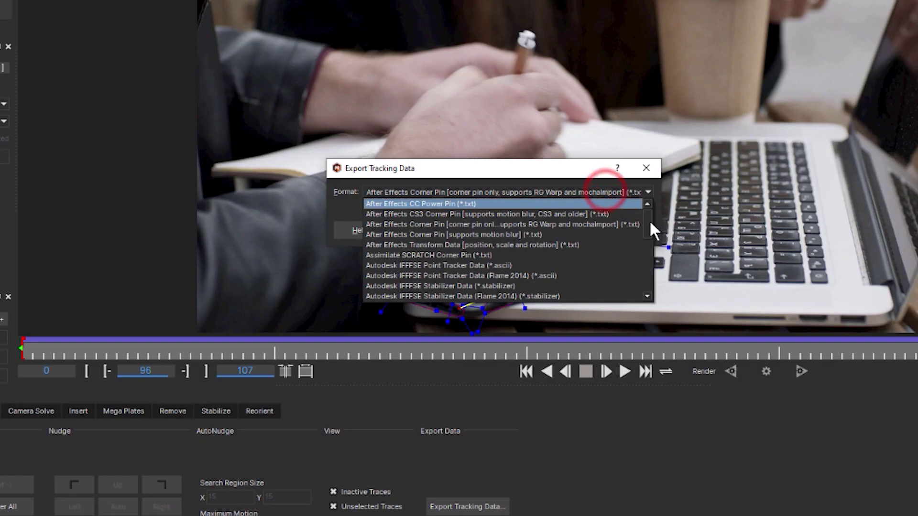
left_click_drag(649, 220, 643, 283)
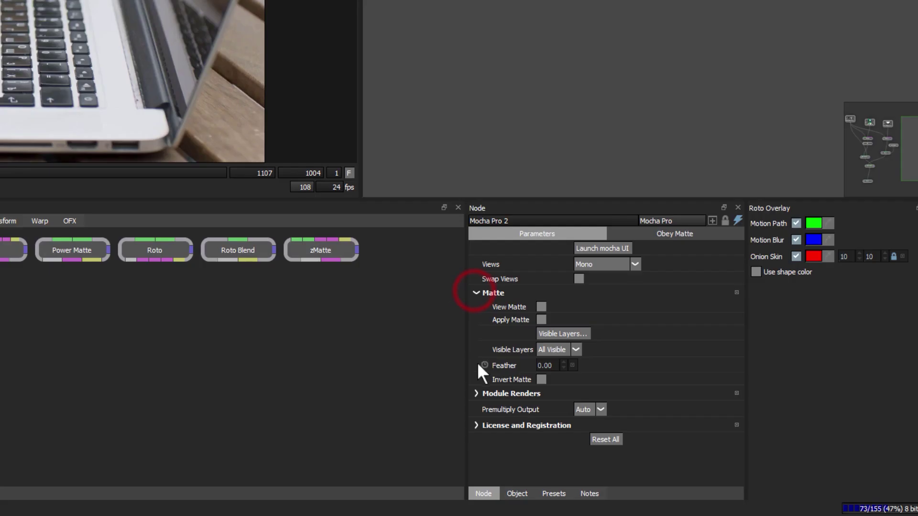
left_click(477, 393)
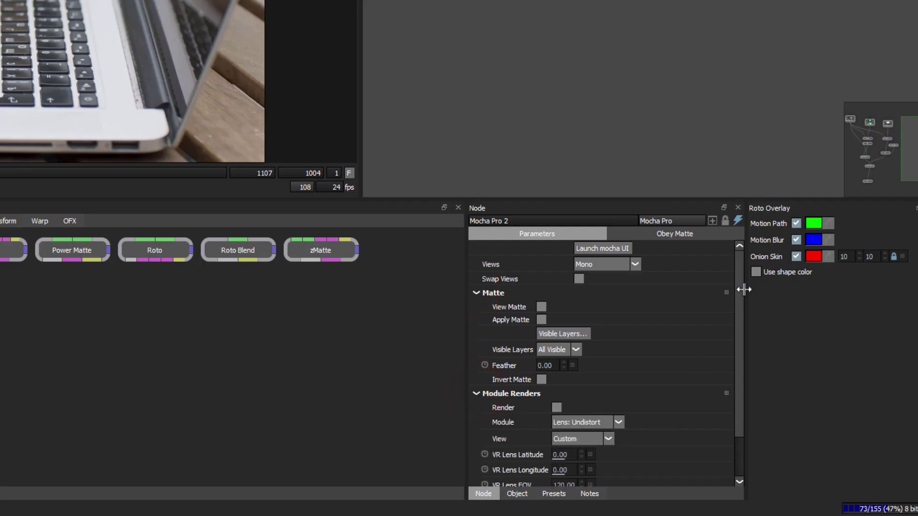
left_click_drag(739, 299, 734, 376)
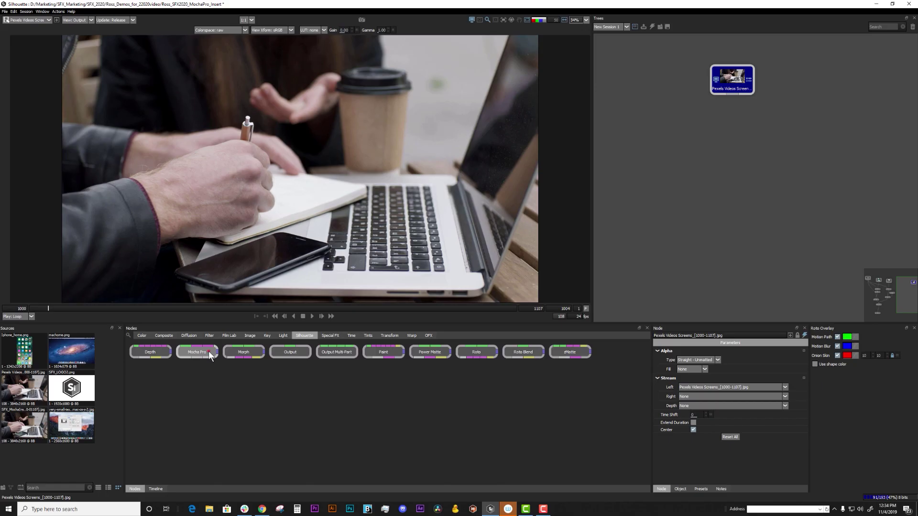
left_click(209, 350)
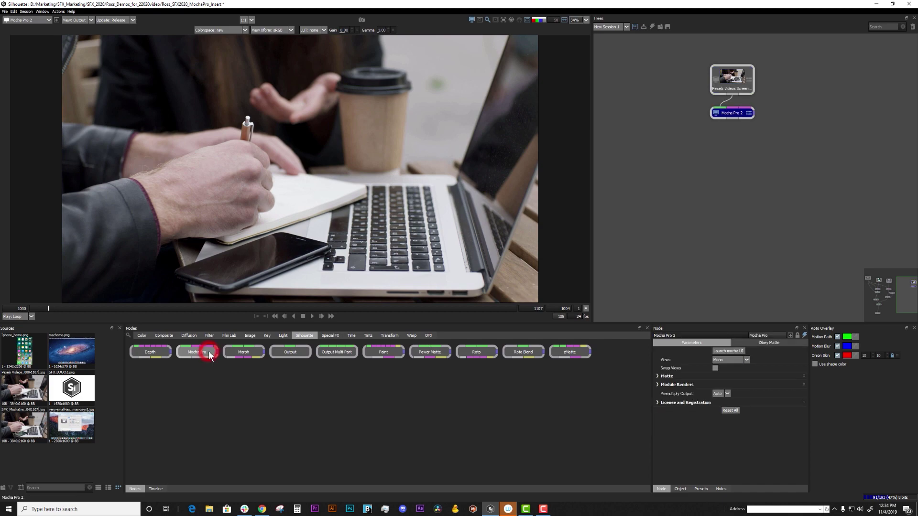
left_click(741, 120)
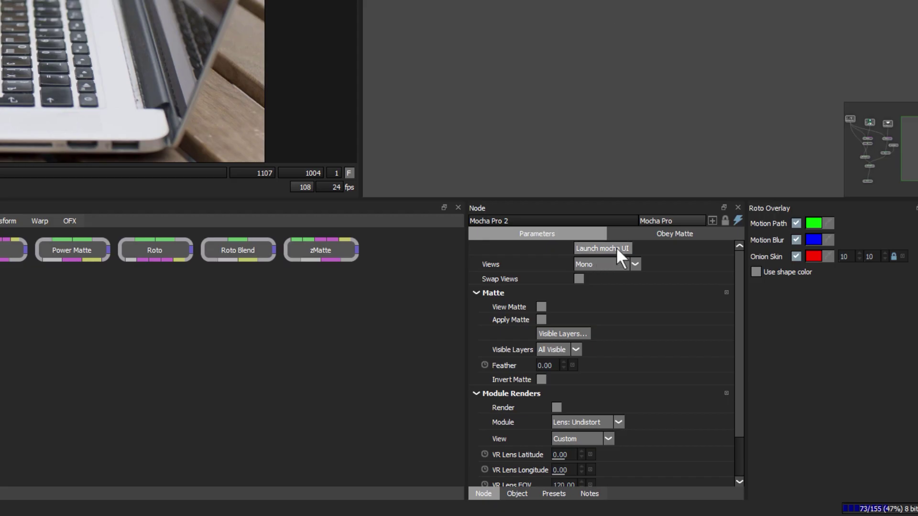
left_click(616, 247)
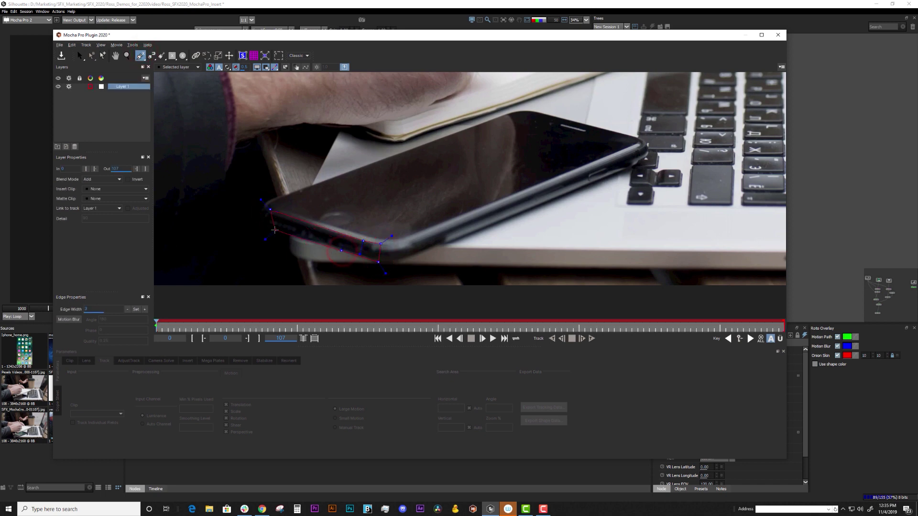
Close the first X-spline around the phone's lower edge and target Layer 1 for another shape
right_click(261, 215)
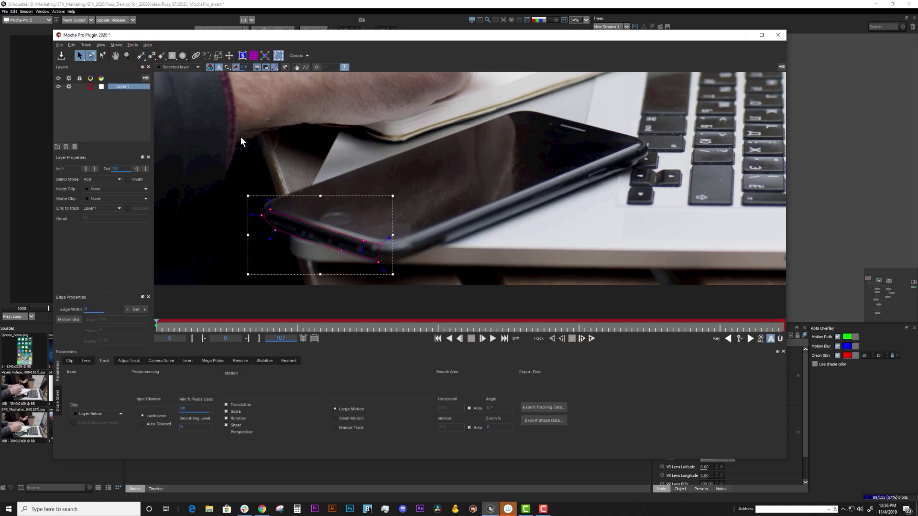
left_click(141, 56)
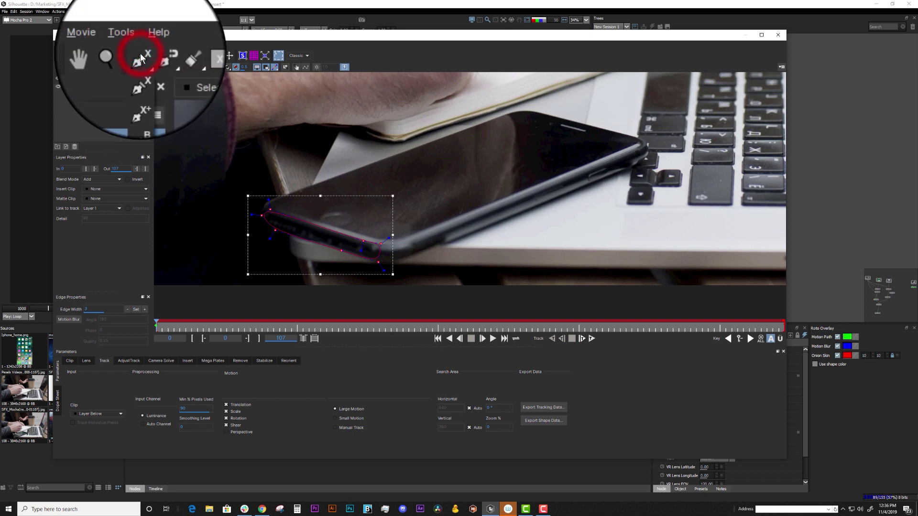
left_click(141, 78)
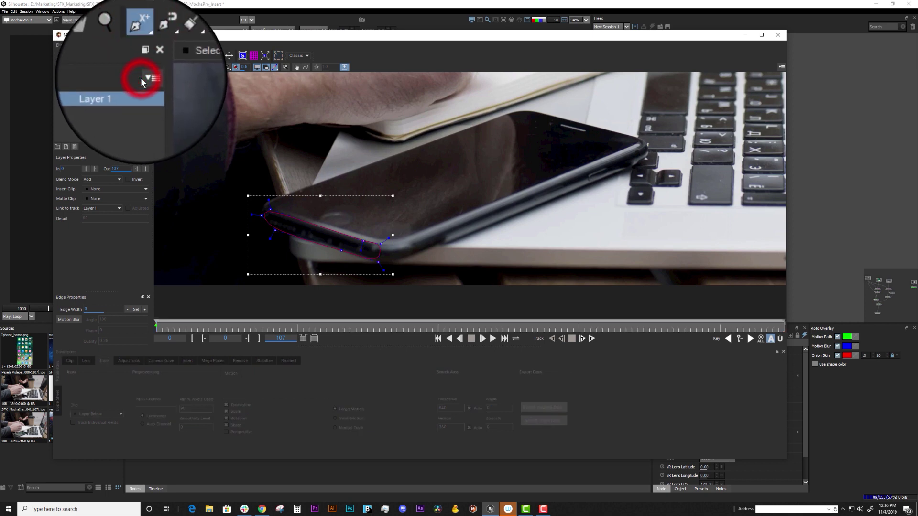
Draw and close a second spline shape along the phone's edges in Layer 1
left_click(641, 142)
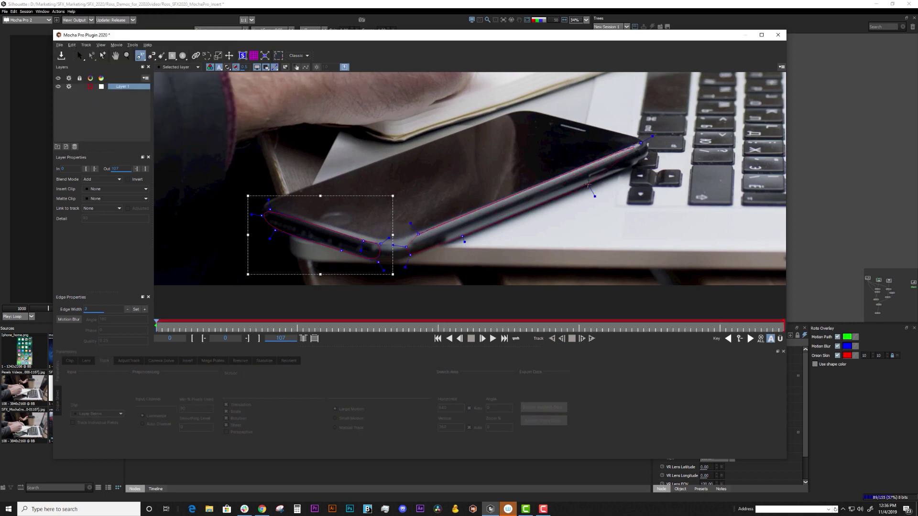
left_click(589, 190)
right_click(540, 125)
left_click(89, 52)
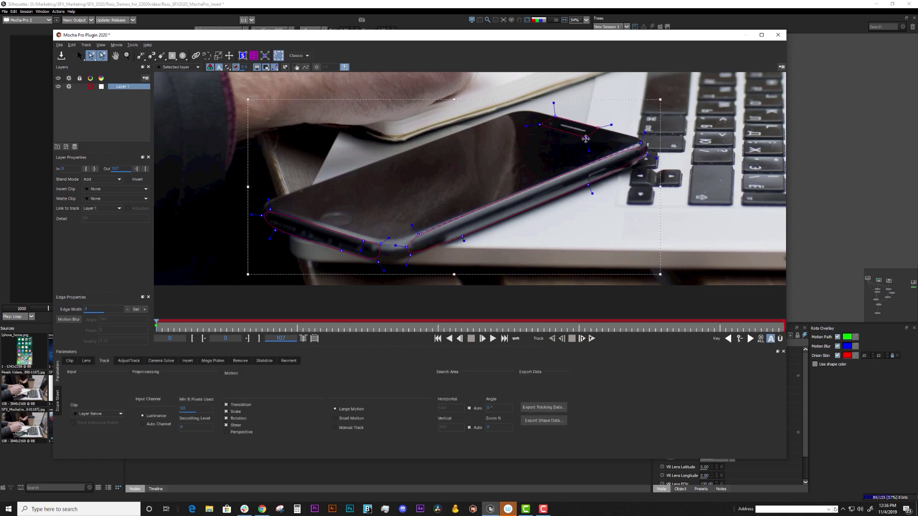
left_click(522, 112)
left_click(79, 55)
Show the planar surface and bring up the AdjustTrack corner controls
left_click(242, 57)
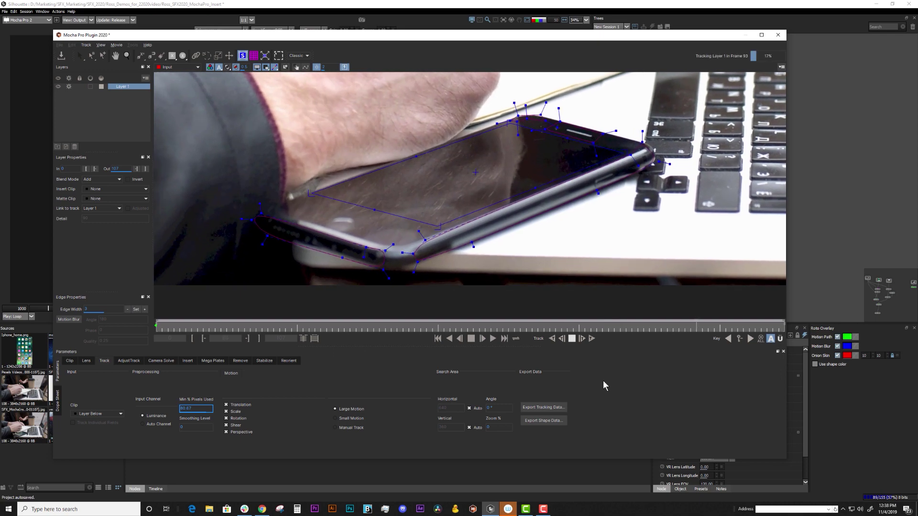
left_click(124, 362)
left_click(184, 401)
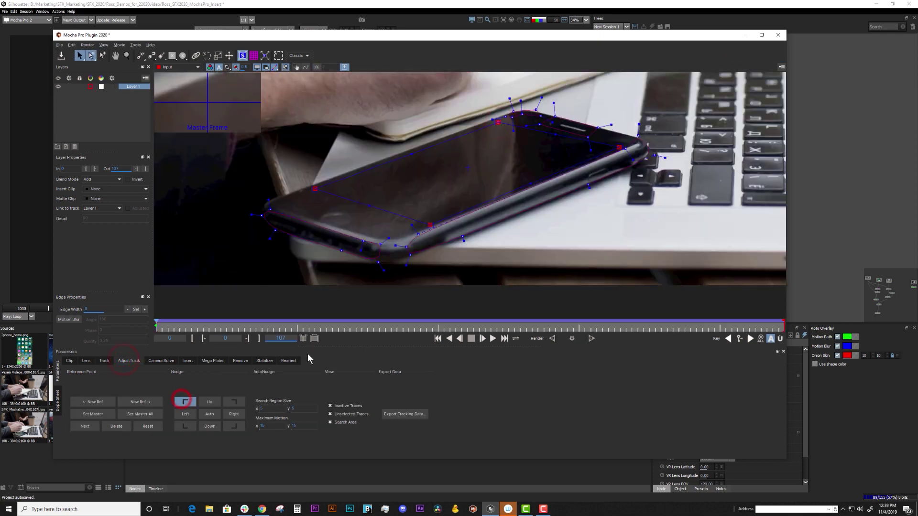
Move the surface's bottom-left, bottom-right and top-right corners onto the phone screen's corners
left_click(300, 194)
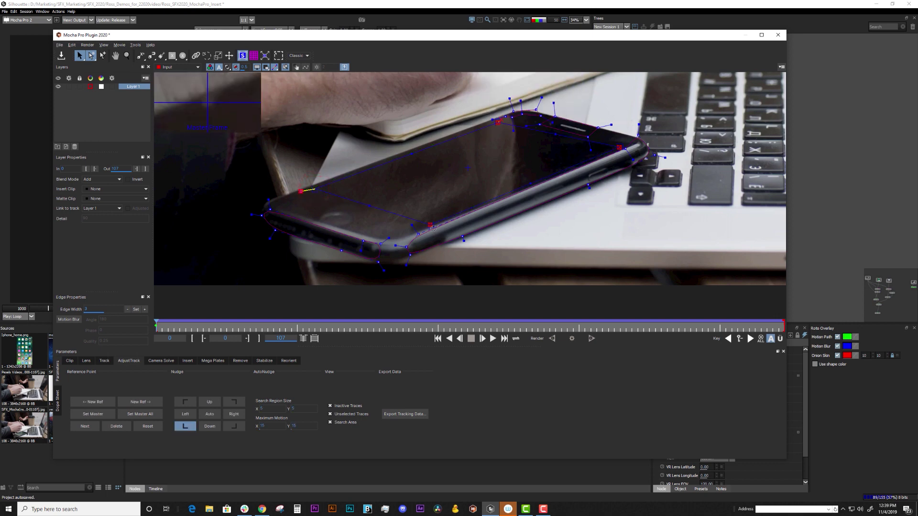
left_click(234, 426)
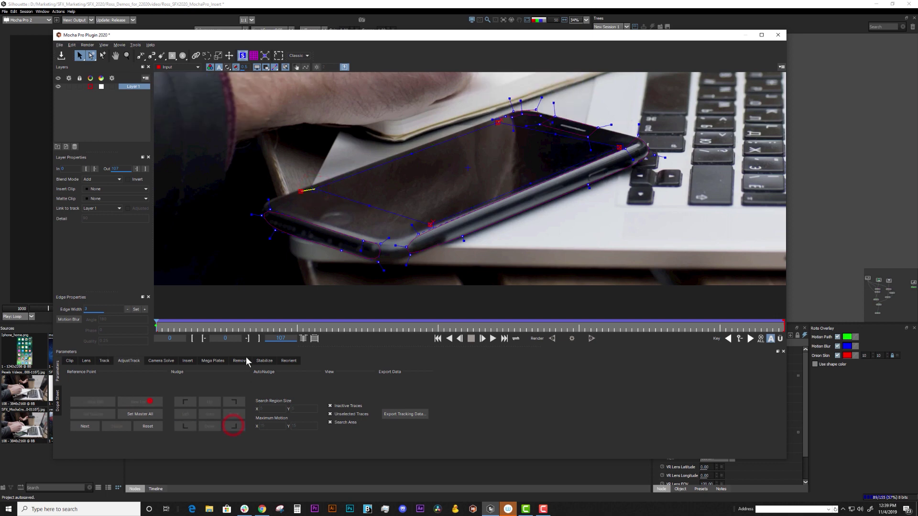
mouse_move(391, 239)
left_mouse_down()
mouse_move(334, 221)
mouse_move(373, 246)
left_mouse_up()
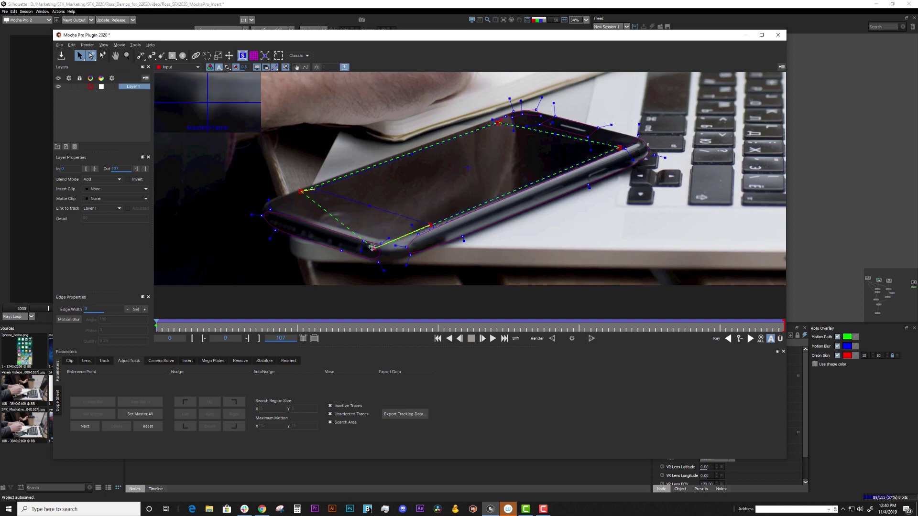
left_click(234, 401)
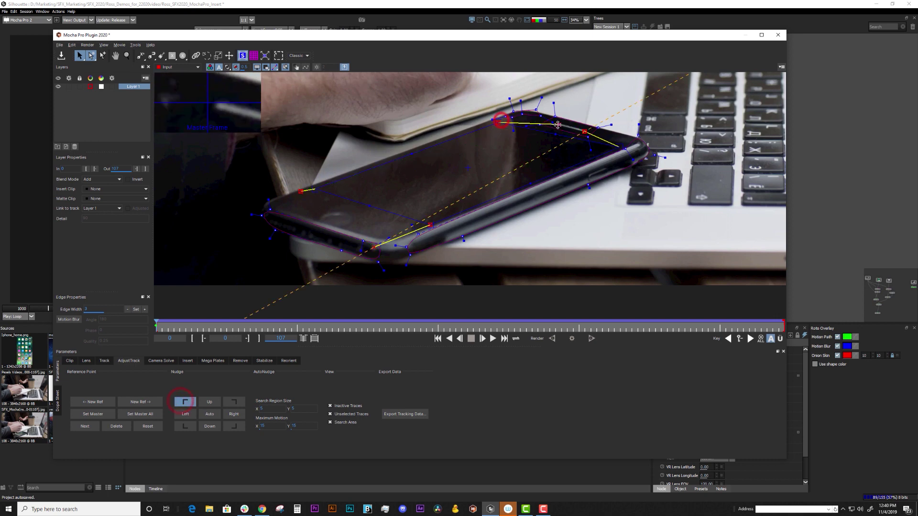
left_click(424, 415)
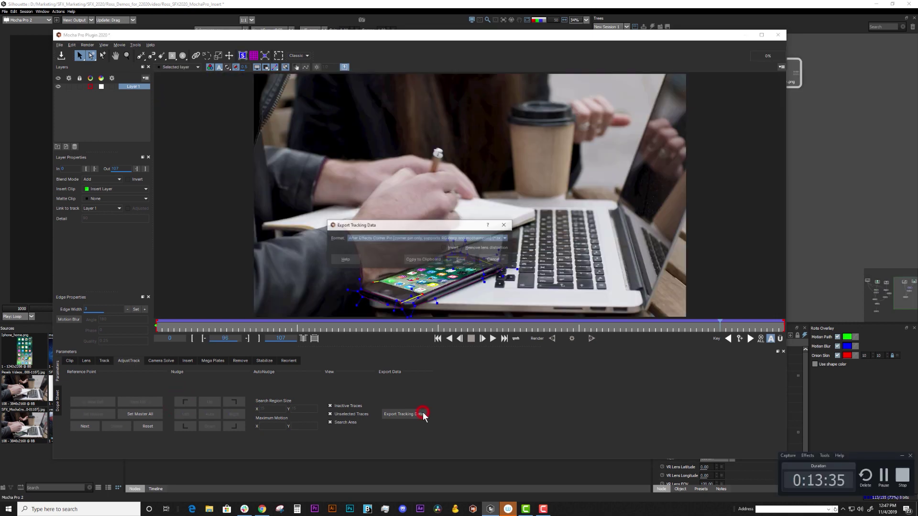
Set Insert Clip to Insert Layer and review the phone-screen insert at frame 22 and another frame
left_click(481, 237)
mouse_move(506, 255)
left_mouse_down()
mouse_move(504, 289)
mouse_move(500, 249)
mouse_move(502, 279)
left_mouse_up()
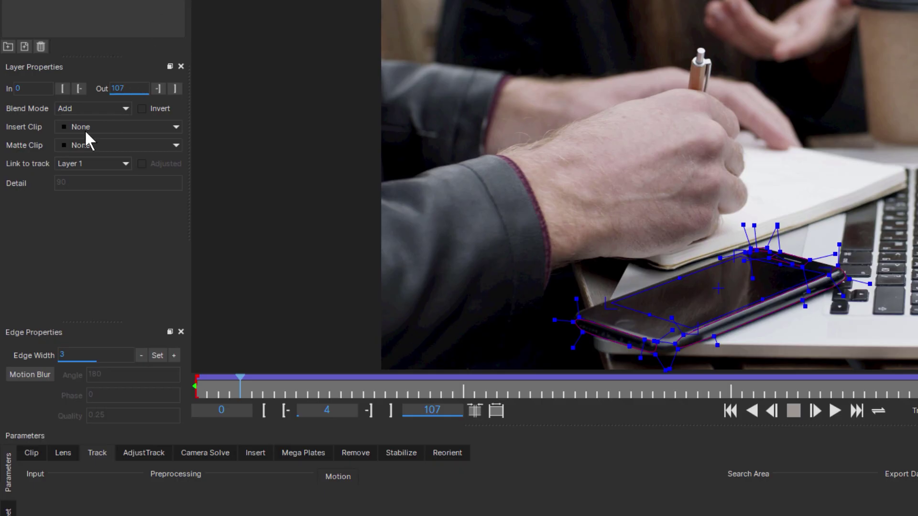
left_click(83, 125)
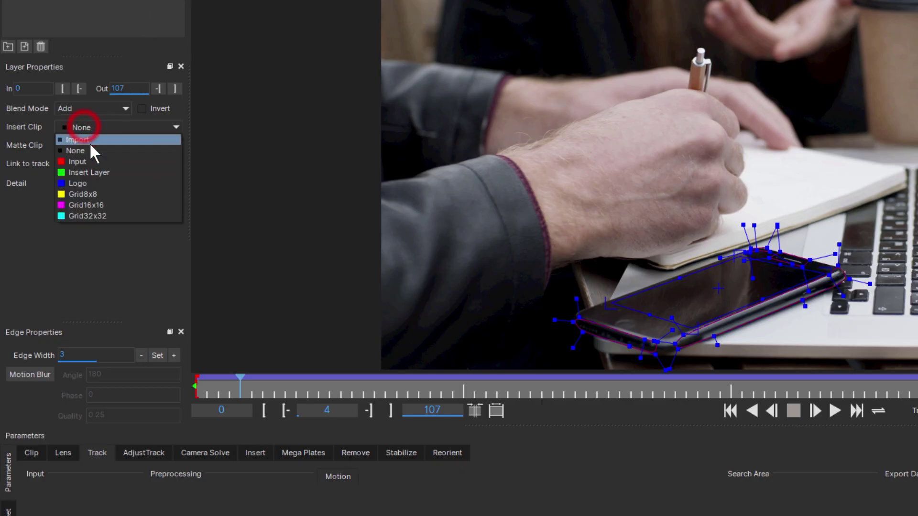
left_click(116, 172)
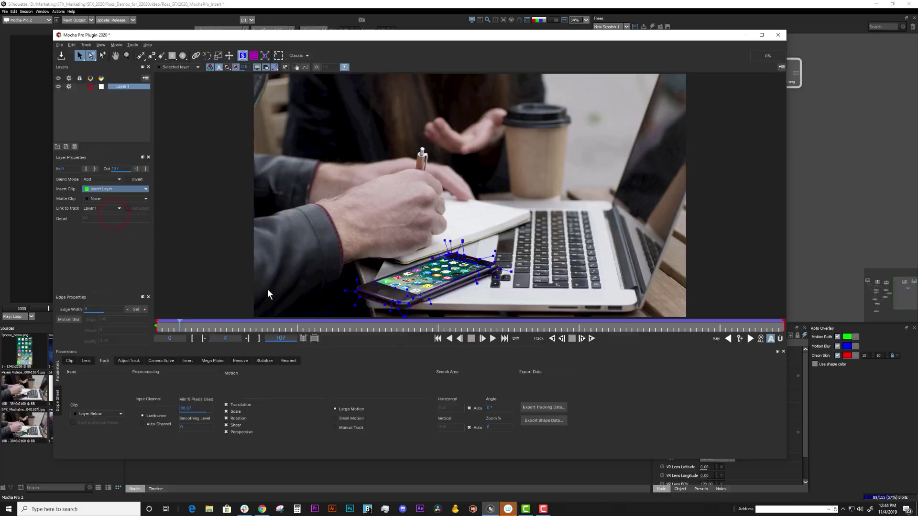
left_click(285, 327)
left_click(364, 327)
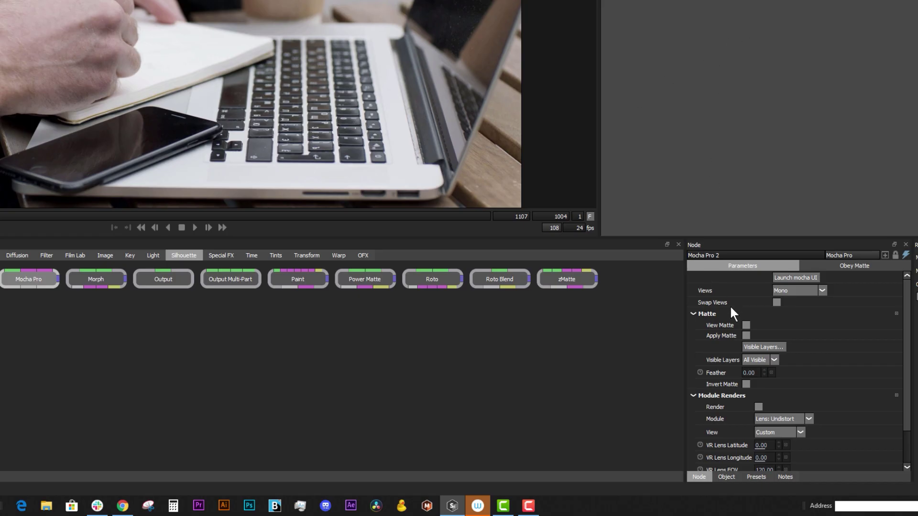
left_click_drag(907, 287, 907, 326)
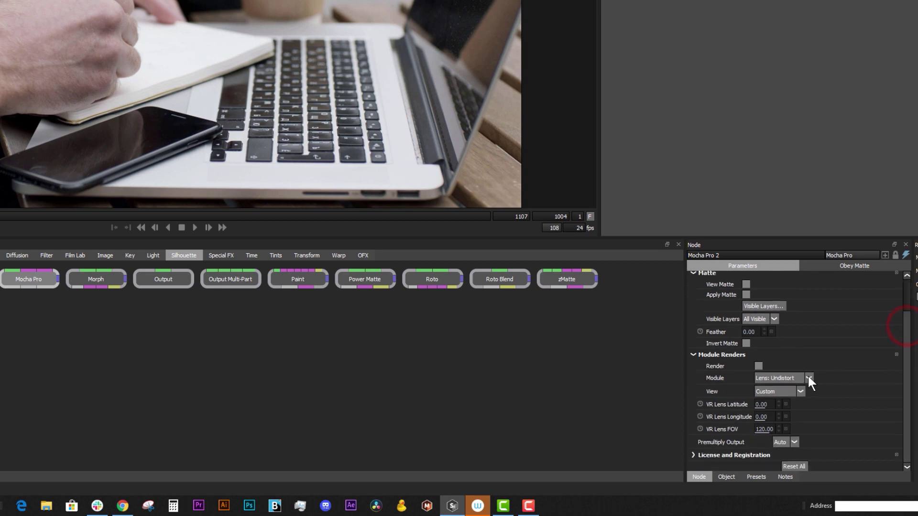
Set the node's render Module to Insert: Composite, then change it to Insert: Cutout
left_click(782, 379)
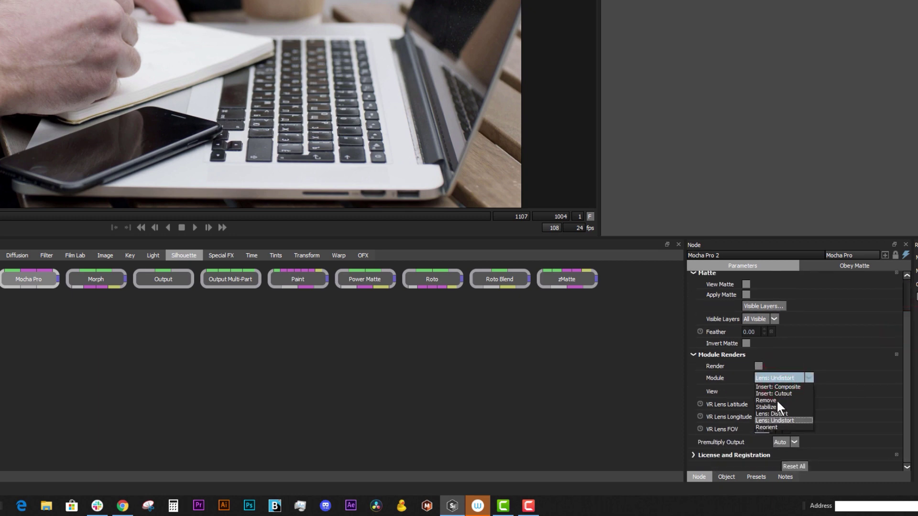
left_click(781, 387)
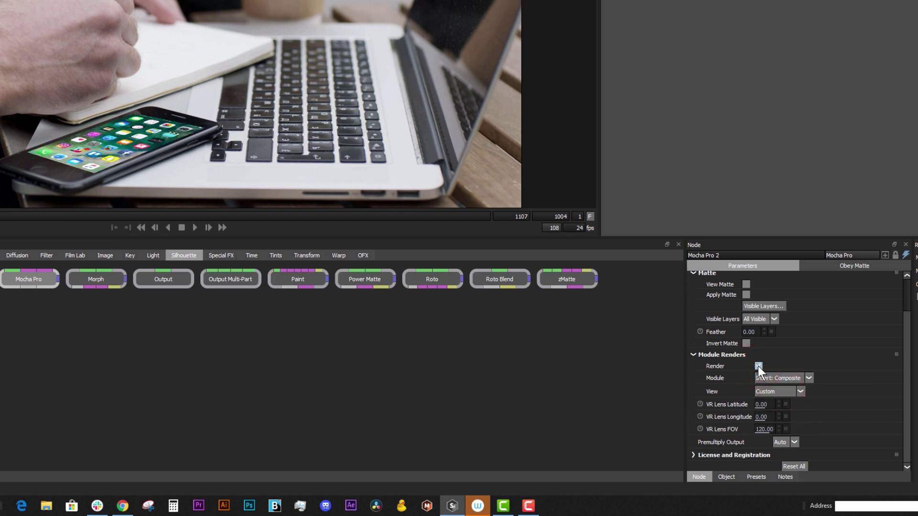
left_click(794, 379)
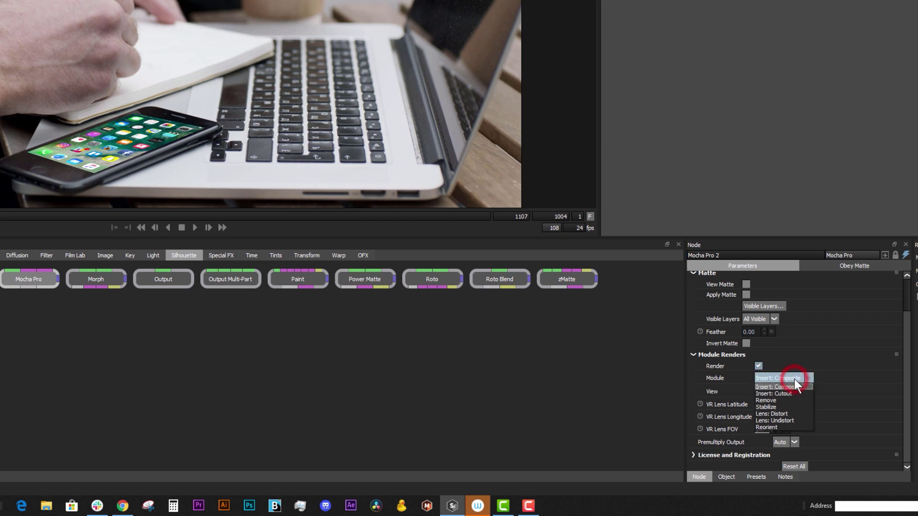
left_click(786, 393)
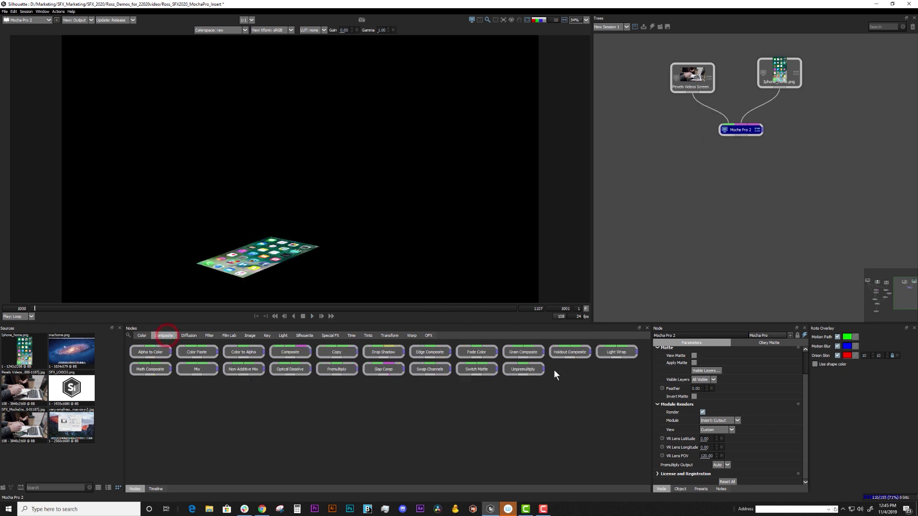
Add a Math Composite fed by the laptop footage, with Screen blend at level 94
left_click(150, 370)
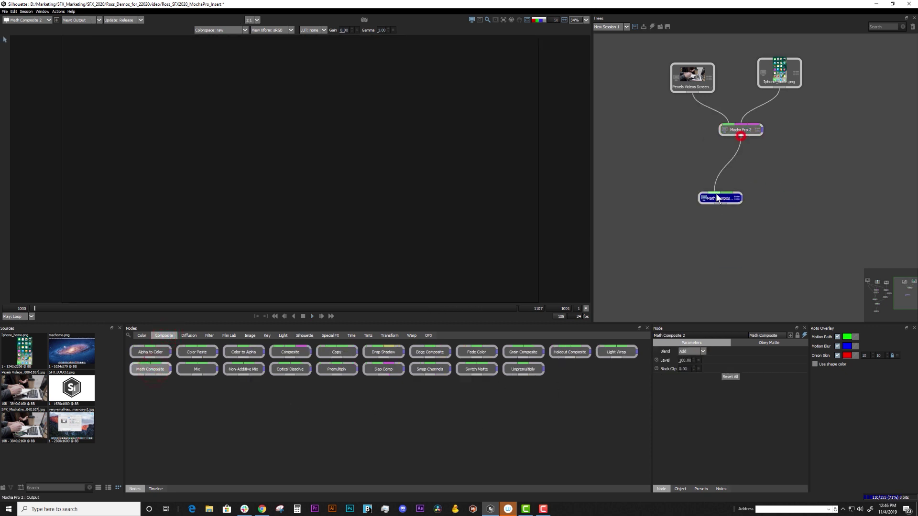
left_click_drag(691, 93, 721, 198)
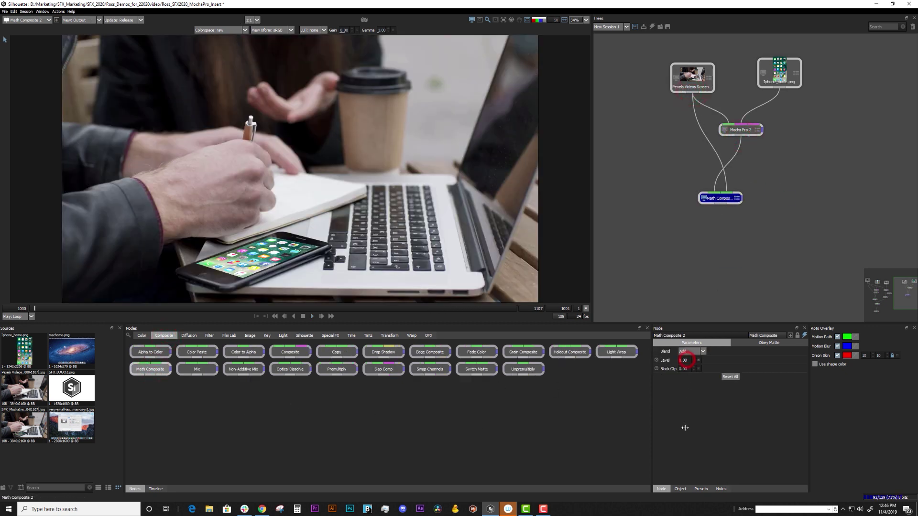
left_click_drag(684, 427, 686, 375)
left_click(129, 20)
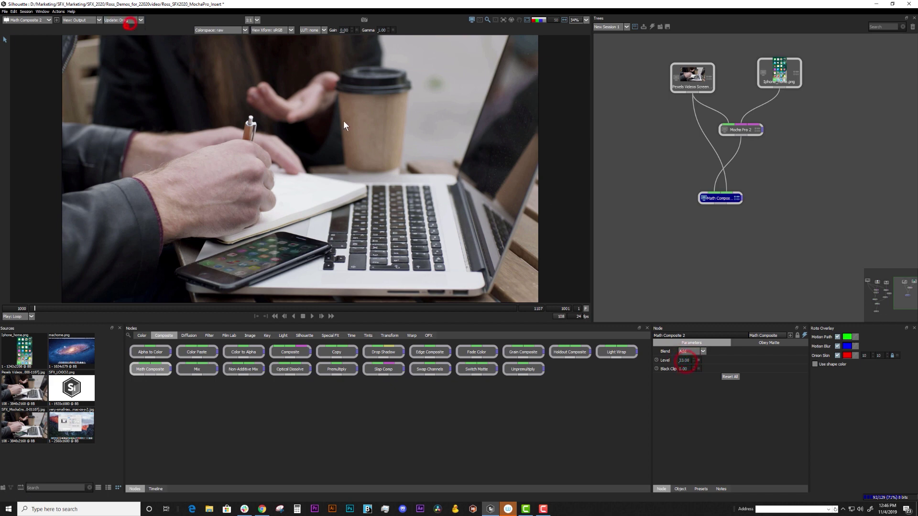
scroll(686, 355, "down", 2)
scroll(686, 355, "down", 1)
scroll(687, 355, "down", 1)
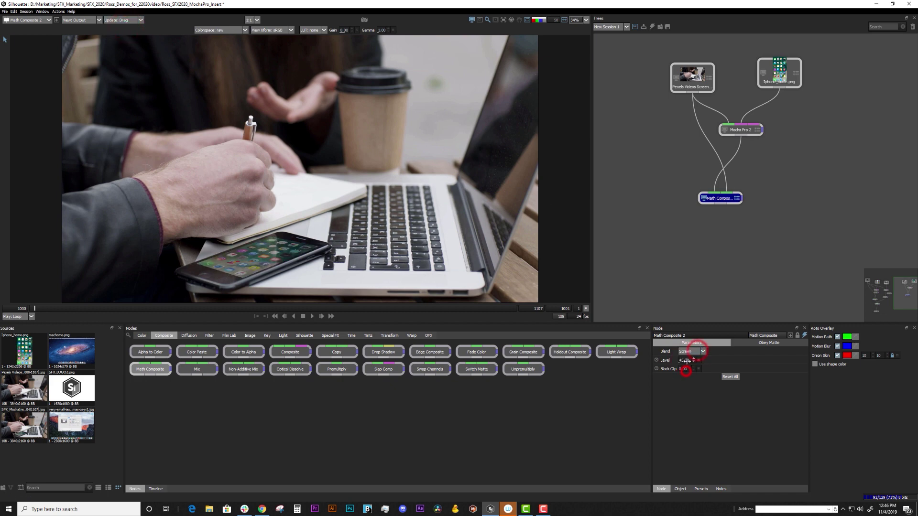
scroll(688, 355, "down", 2)
Insert a Blur node after the Mocha Pro node and scrub the shot to check the insert
left_click_drag(725, 199, 707, 214)
left_click(208, 335)
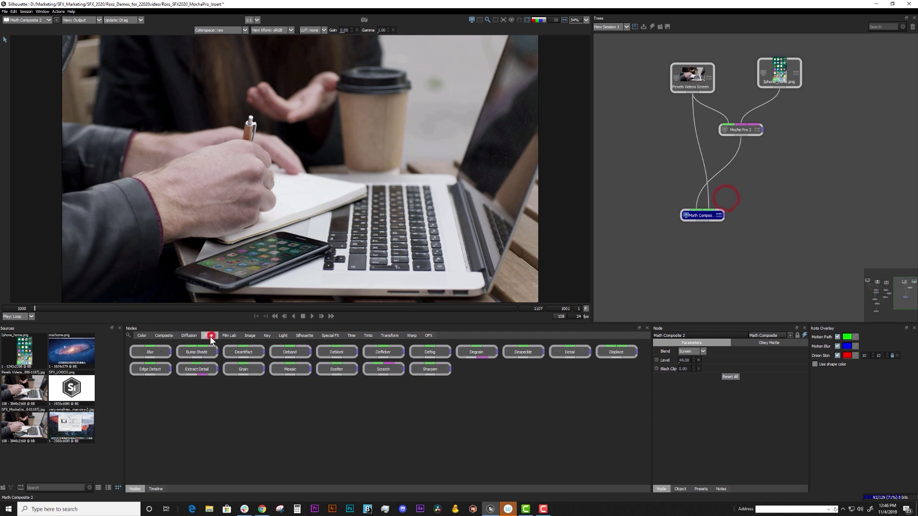
mouse_move(152, 351)
left_mouse_down()
mouse_move(766, 190)
mouse_move(734, 159)
left_mouse_up()
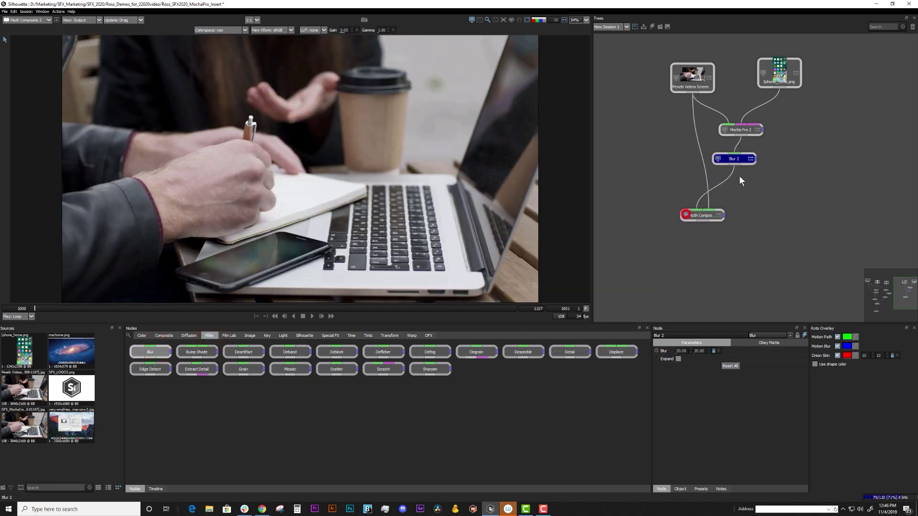
left_click(718, 158)
left_click(699, 215)
left_click_drag(164, 307, 466, 307)
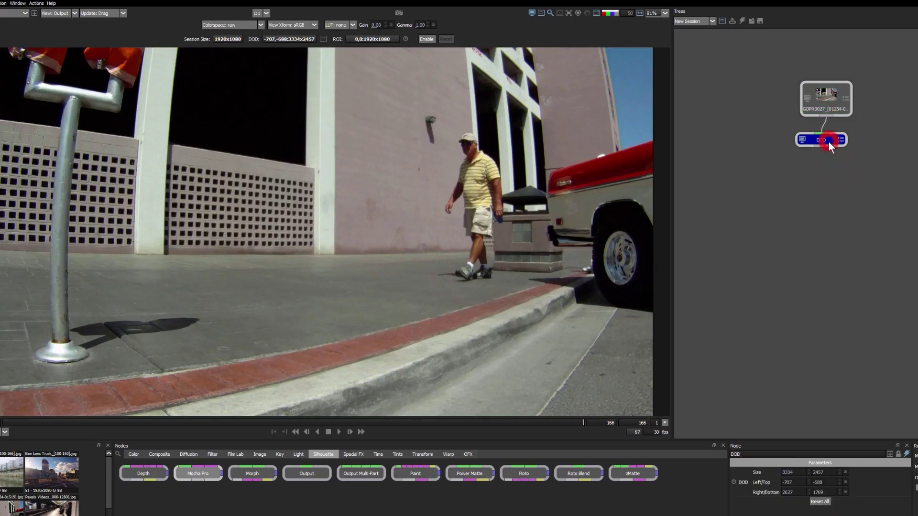
Set the DOD height to 2800 with ROI enabled, then attach a Mocha Pro node beneath it
left_click(818, 471)
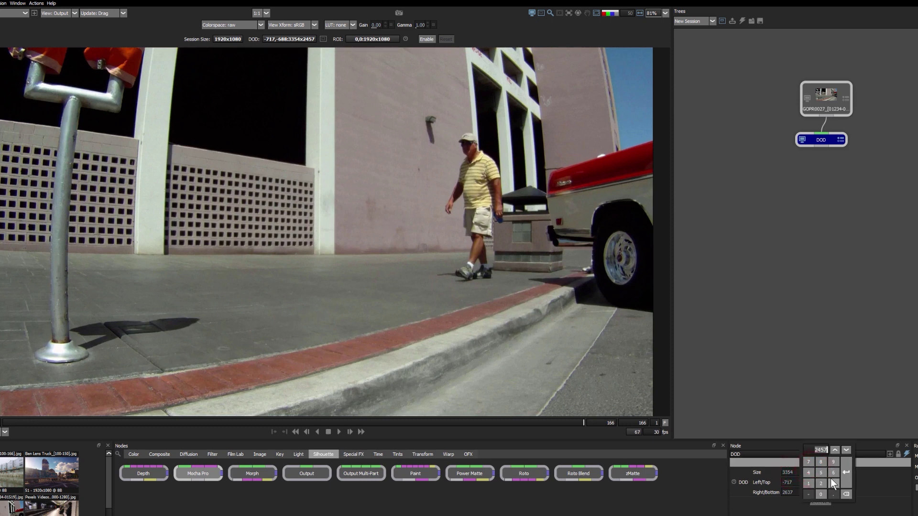
type("2800")
left_click(821, 492)
left_click(845, 472)
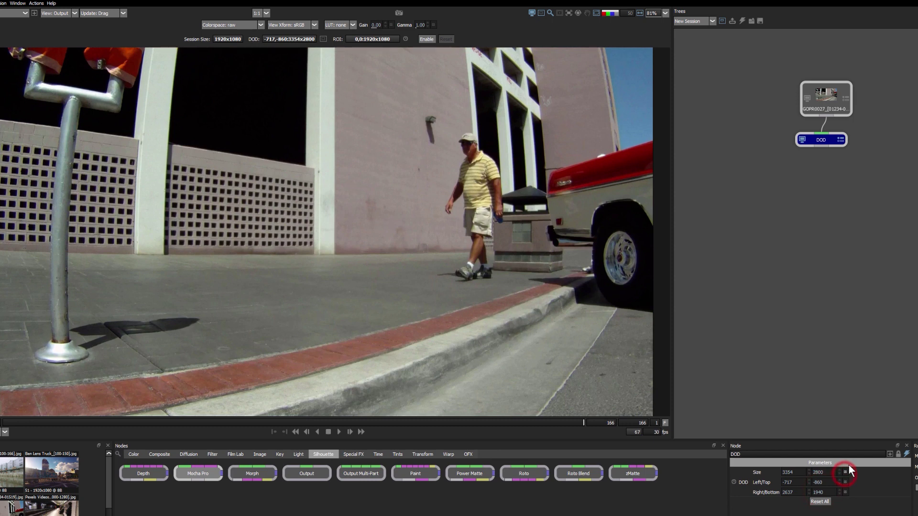
left_click(426, 38)
scroll(424, 198, "down", 2)
scroll(424, 199, "down", 2)
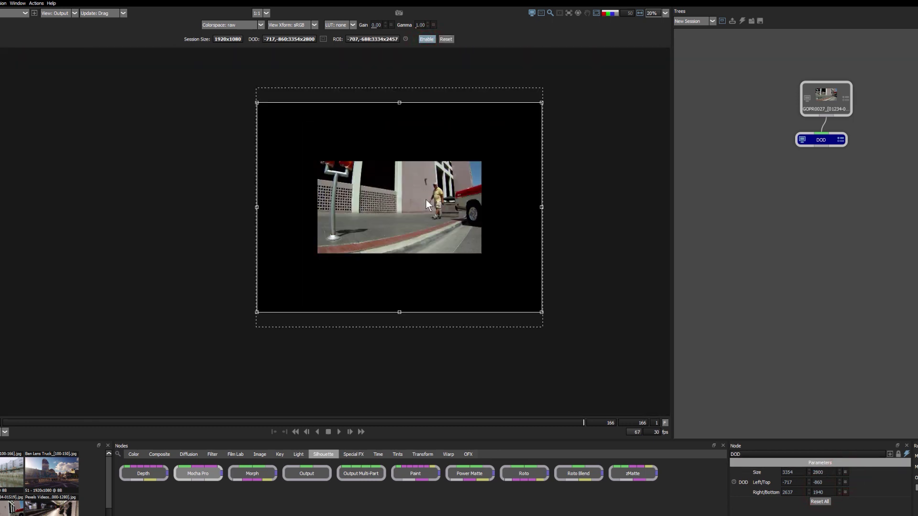
left_click(323, 39)
left_click(822, 145)
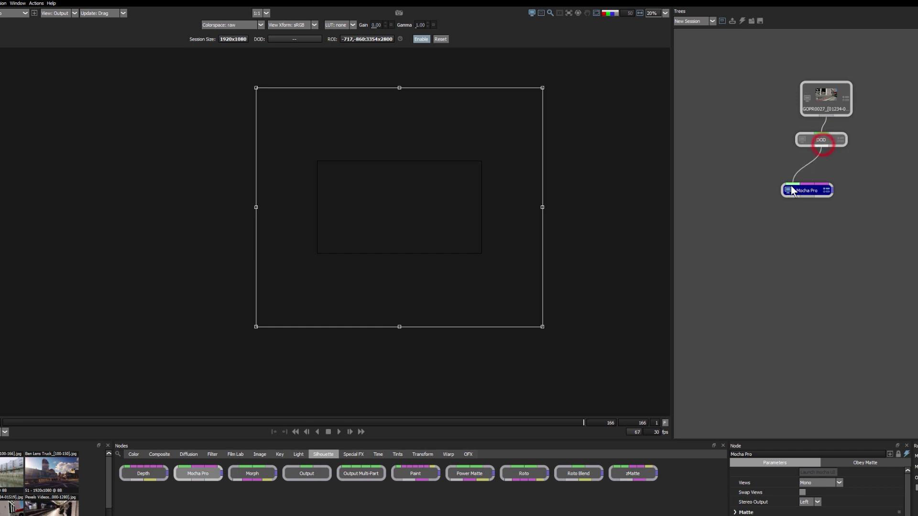
Connect the DOD to Mocha Pro, run Locate Lines in the Lens module, and delete the truck line
left_click_drag(791, 186, 792, 187)
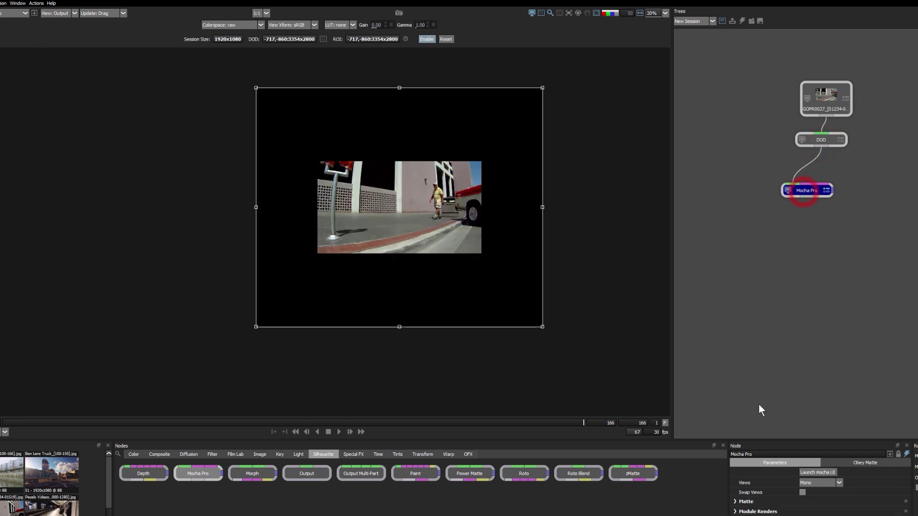
left_click(817, 473)
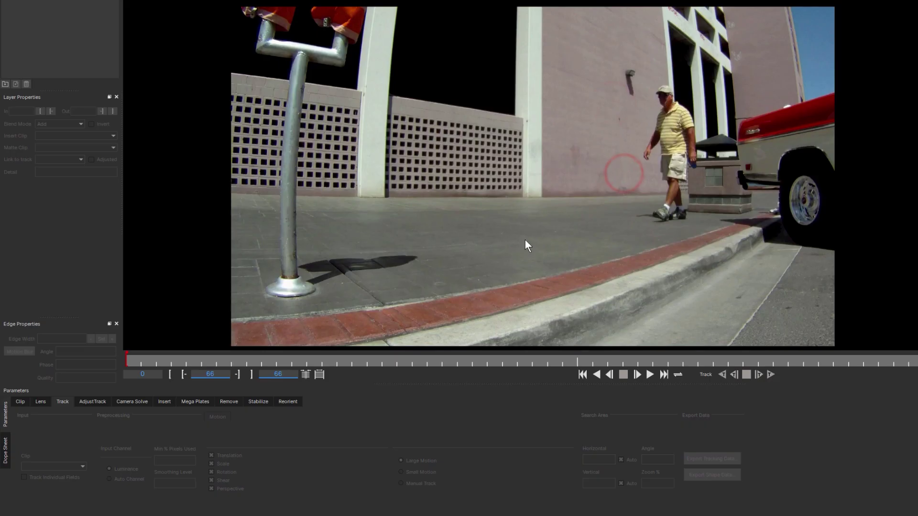
left_click(34, 399)
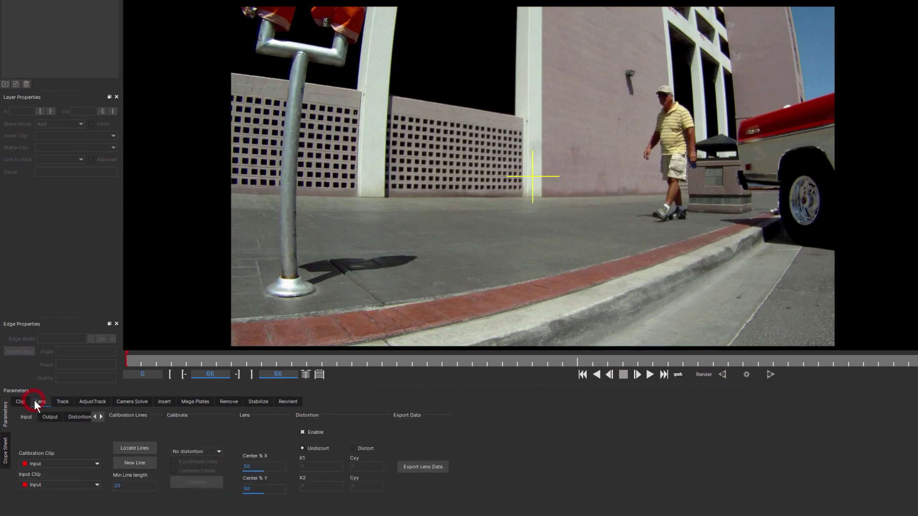
left_click(152, 447)
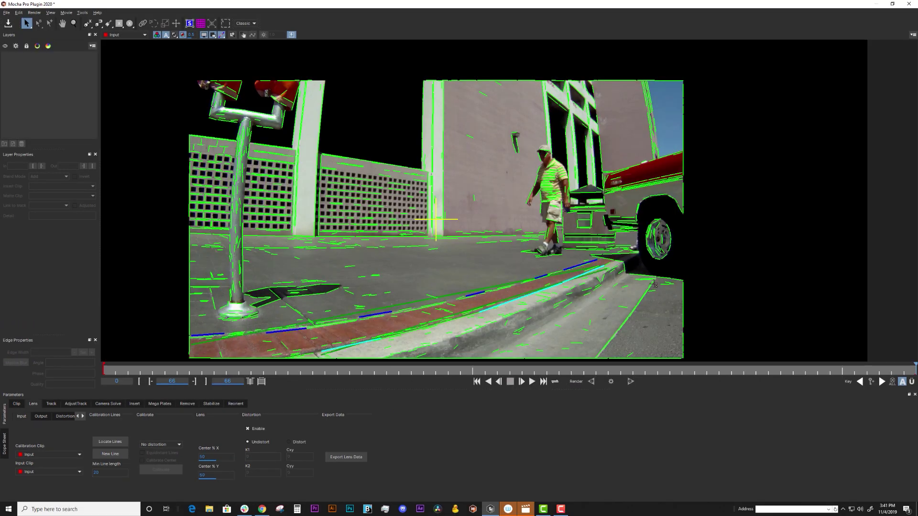
left_click(655, 108)
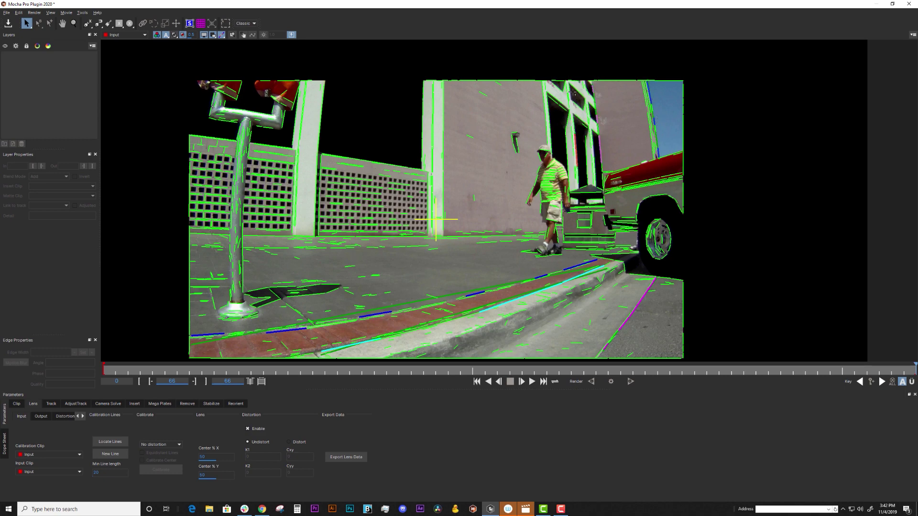
Calibrate the lens from the detected lines using a one-parameter distortion model
left_click(121, 456)
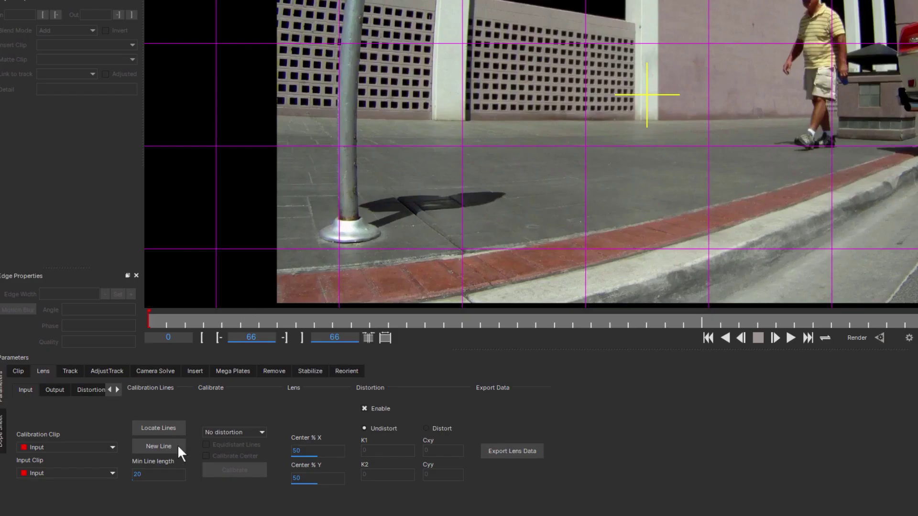
left_click(232, 434)
left_click(228, 450)
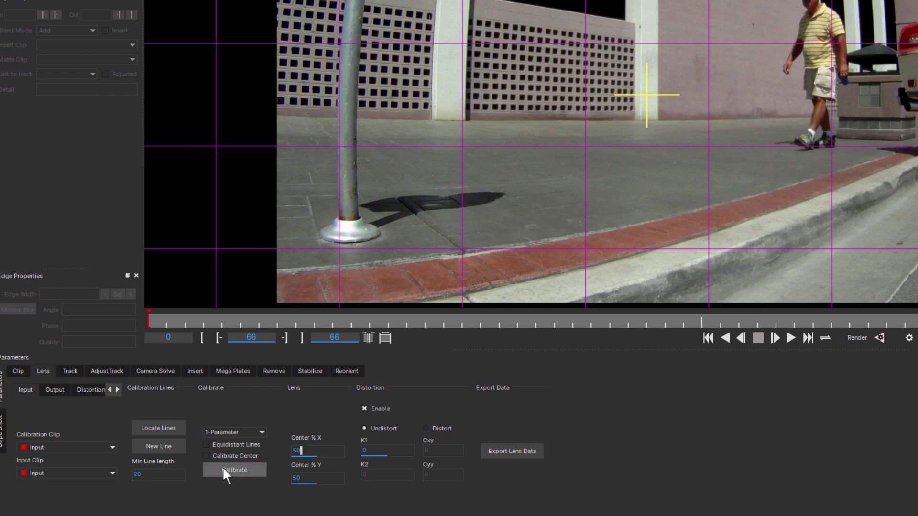
left_click(223, 467)
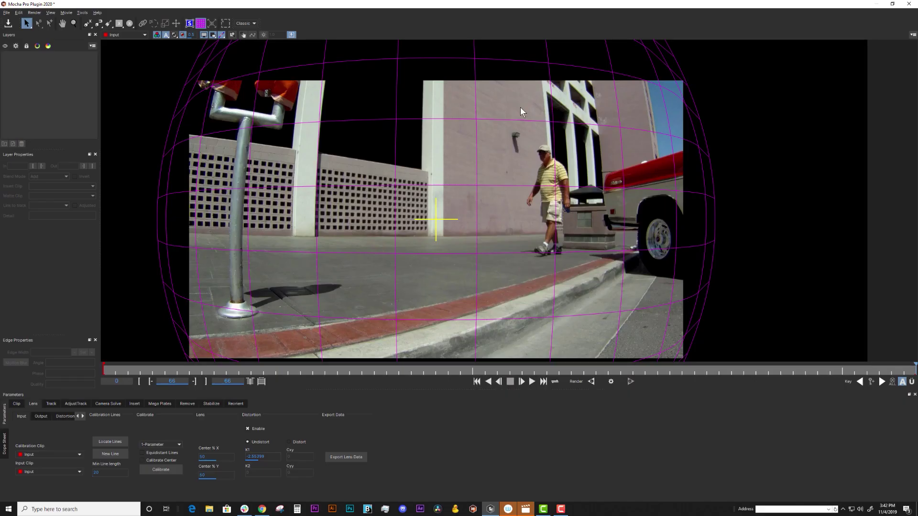
Zoom out, view the Lens: undistorted street shot, and close Mocha Pro
key("z")
mouse_move(521, 112)
left_mouse_down()
mouse_move(461, 194)
mouse_move(419, 218)
left_mouse_up()
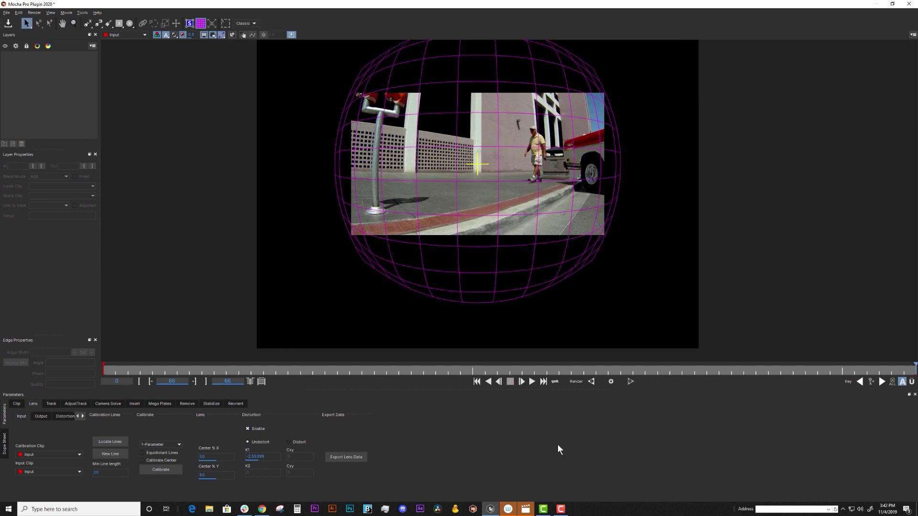
left_click(611, 381)
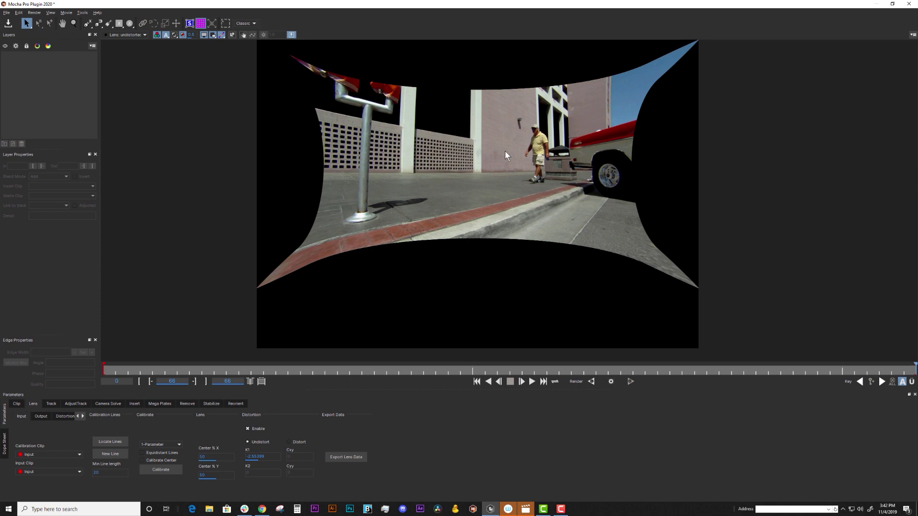
left_click(909, 4)
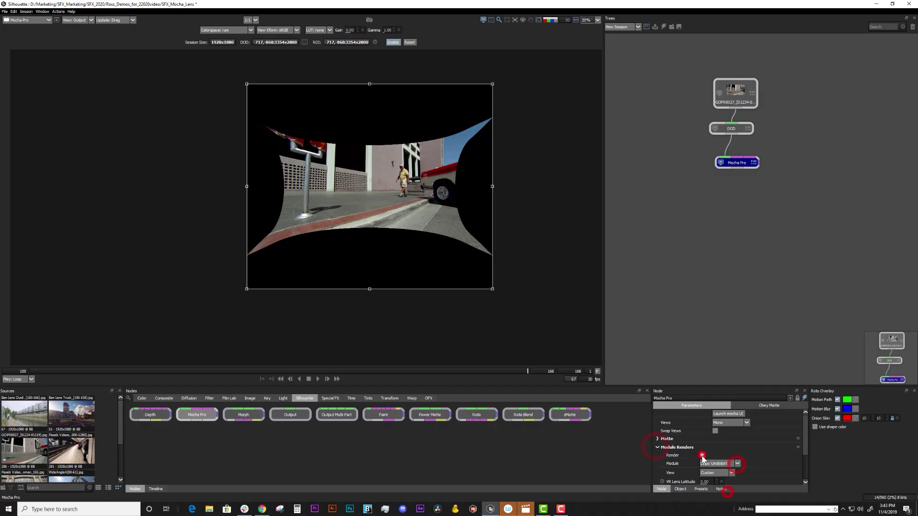
Enable Render on the Mocha Pro node and clone-paint a stroke down the signpost pole
left_click(744, 161)
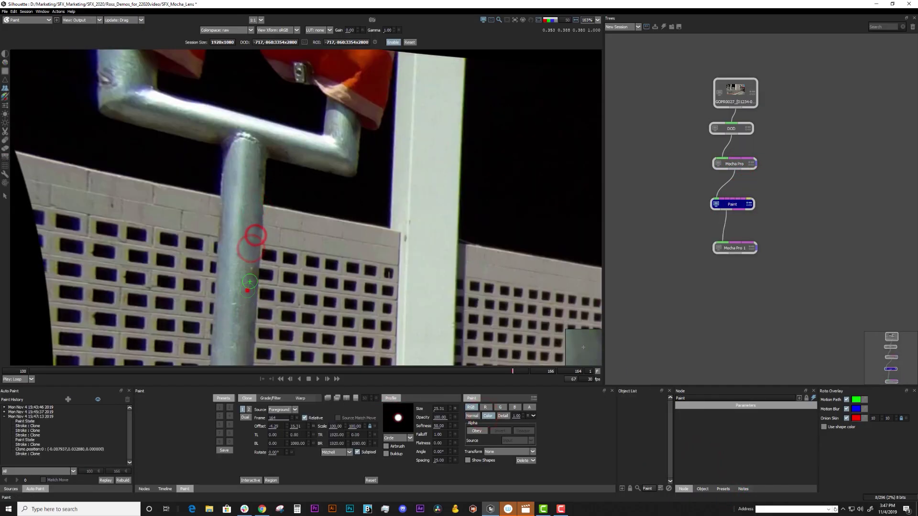
mouse_move(251, 247)
left_mouse_down()
mouse_move(244, 302)
mouse_move(230, 285)
left_mouse_up()
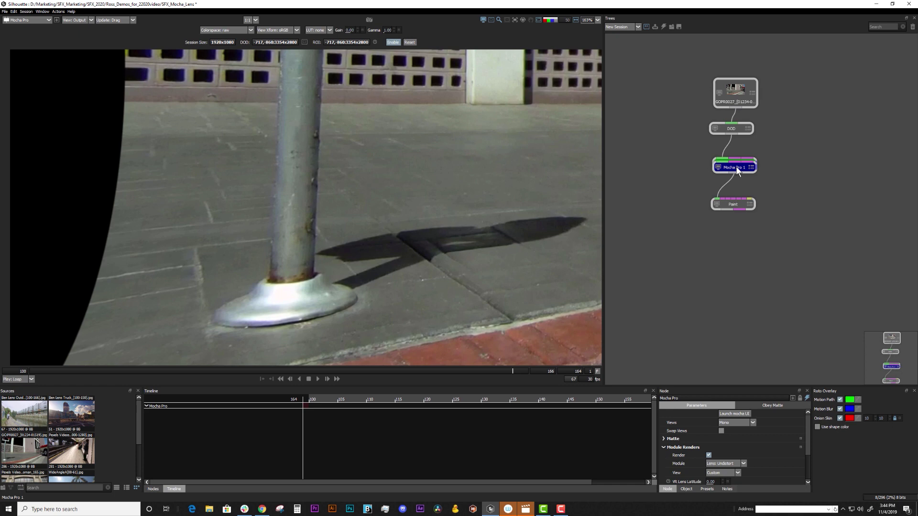
Duplicate the Mocha Pro node below Paint and feed Paint into Mocha Pro 1
key("ctrl+c")
key("ctrl+v")
left_click(739, 248)
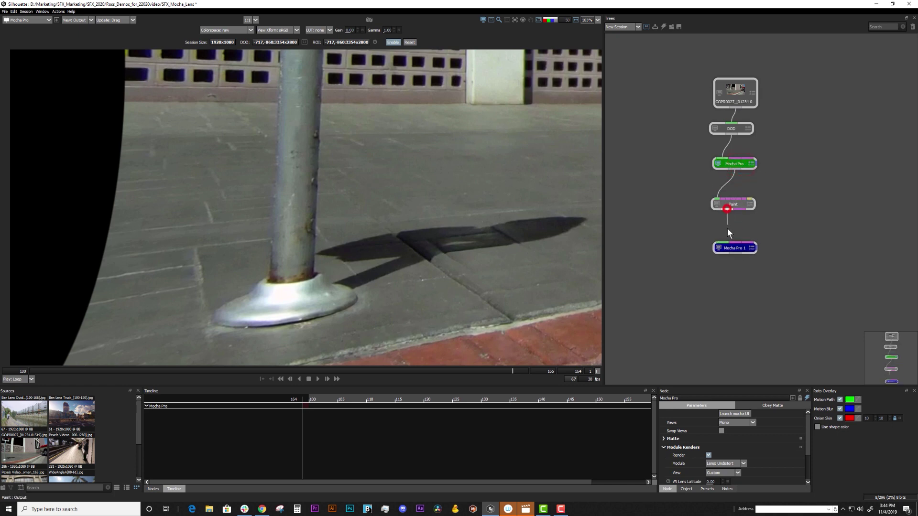
left_click_drag(726, 208, 725, 245)
left_click(725, 245)
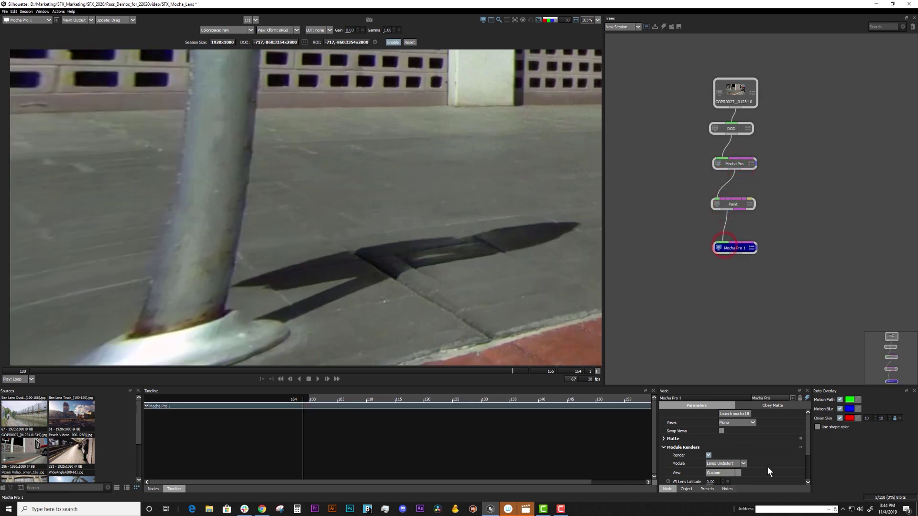
View Mocha Pro 1 and set its render module to Lens: Distort
left_click(806, 442)
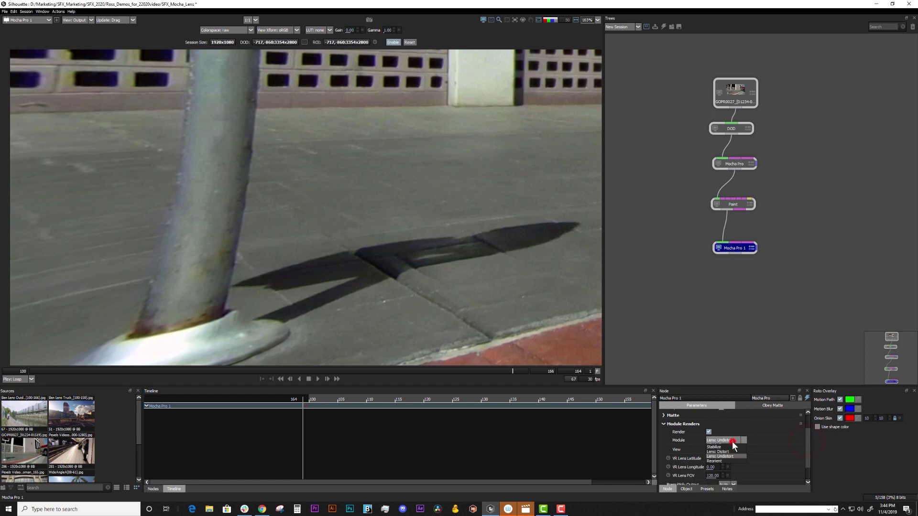
left_click(733, 440)
left_click(720, 465)
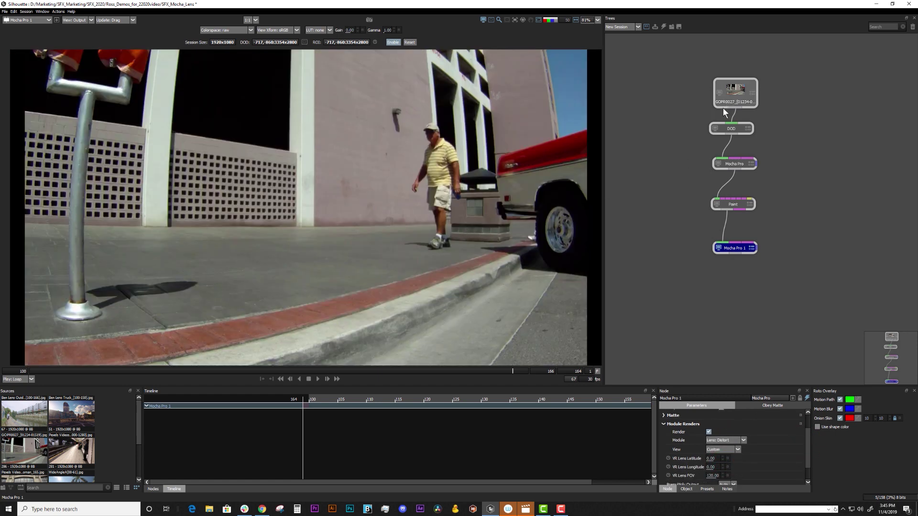
left_click(728, 93)
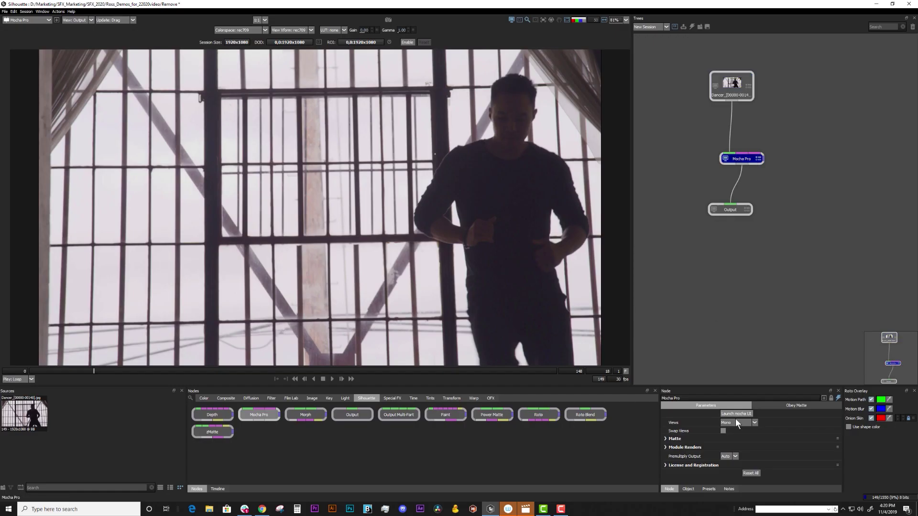
Launch the Mocha UI from the dancer shot's Mocha Pro node
left_click(738, 412)
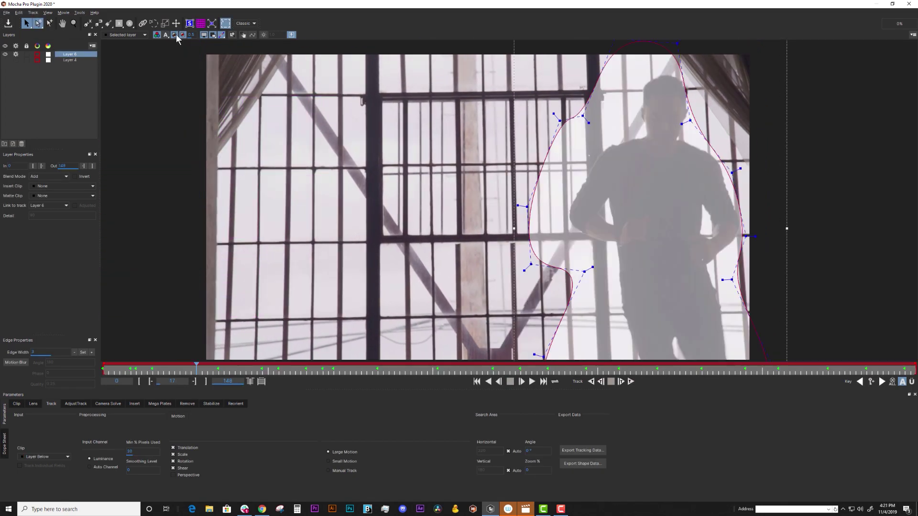
Toggle the dancer matte view, then render the dancer removal from the Remove tab
left_click(180, 34)
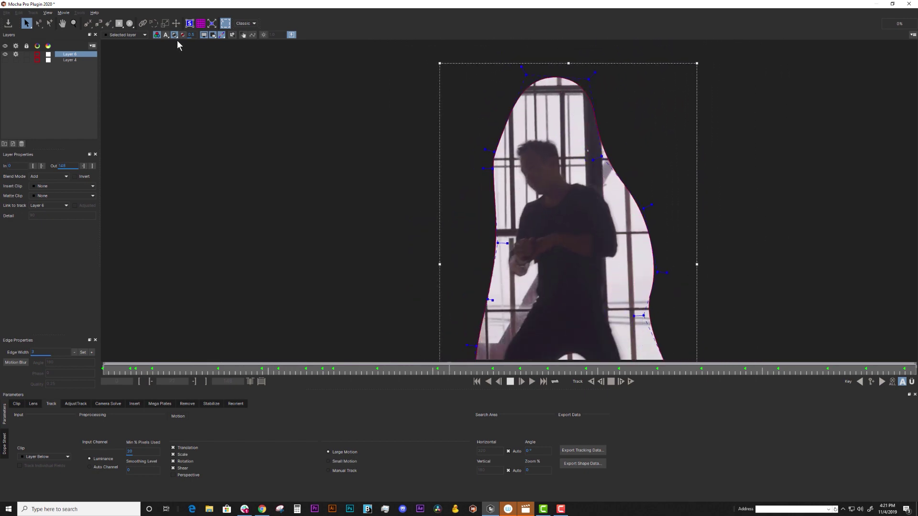
left_click(176, 36)
left_click(187, 404)
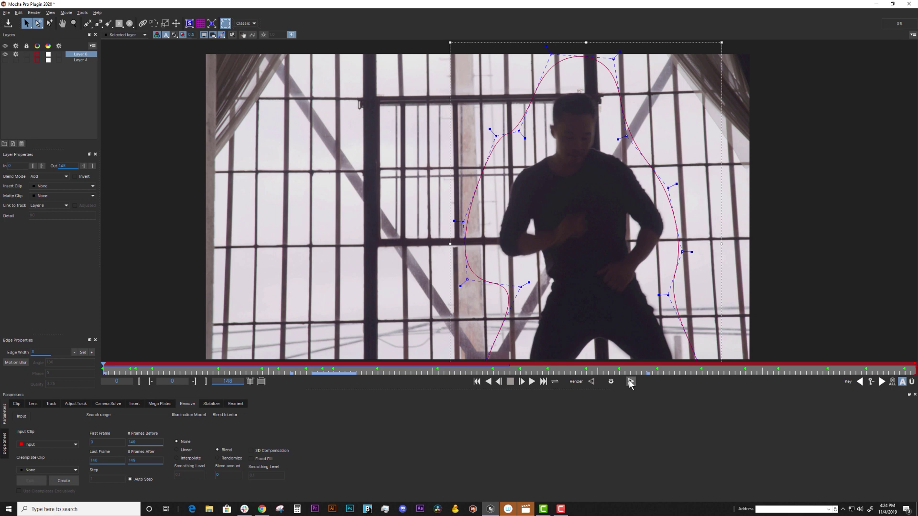
left_click(629, 380)
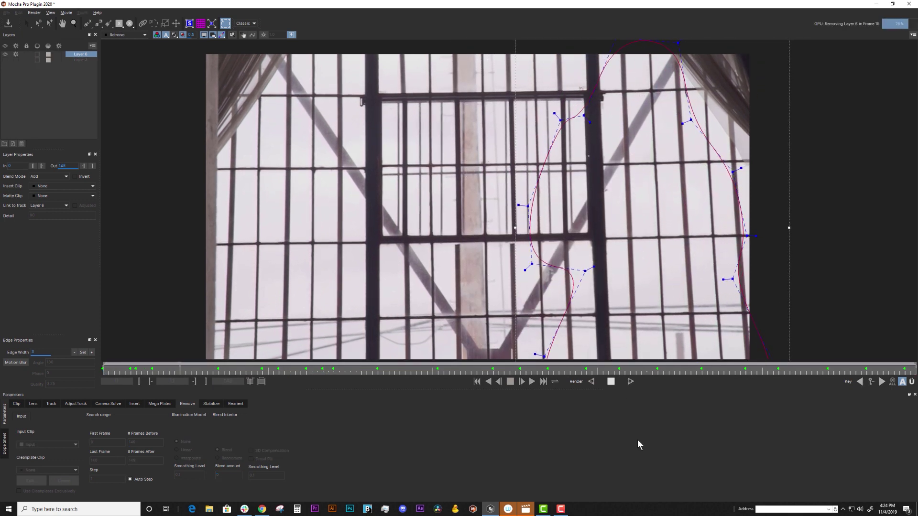
Compare the original plate with the rendered Remove clip without the dancer
left_click(125, 35)
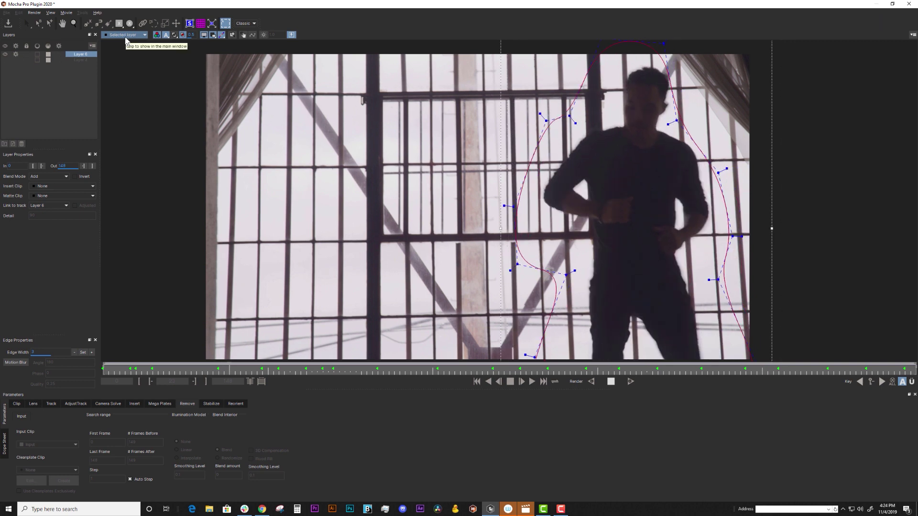
left_click(126, 34)
left_click(121, 53)
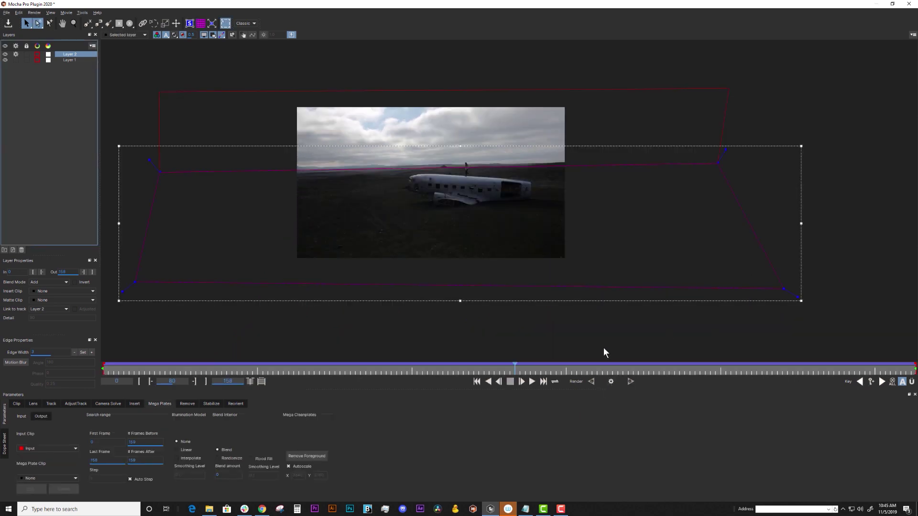
Drag both layers' shape corners past the frame edges, then render the Mega Plate
mouse_move(722, 166)
left_mouse_down()
mouse_move(779, 164)
mouse_move(765, 72)
left_mouse_up()
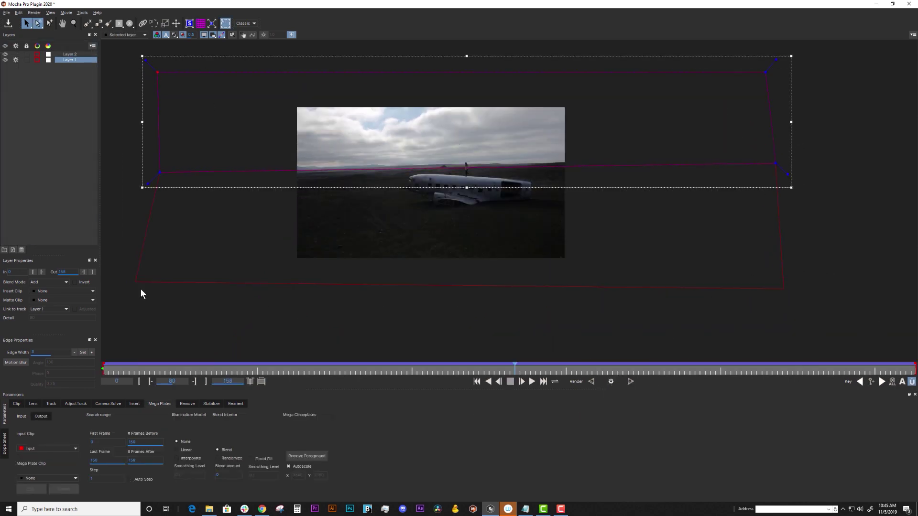
left_click_drag(141, 291, 115, 306)
left_click_drag(158, 173, 115, 169)
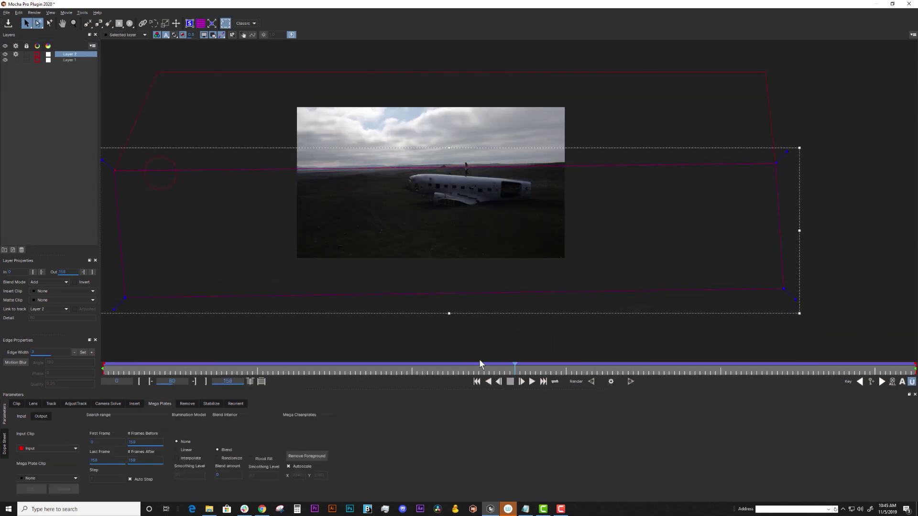
left_click(611, 382)
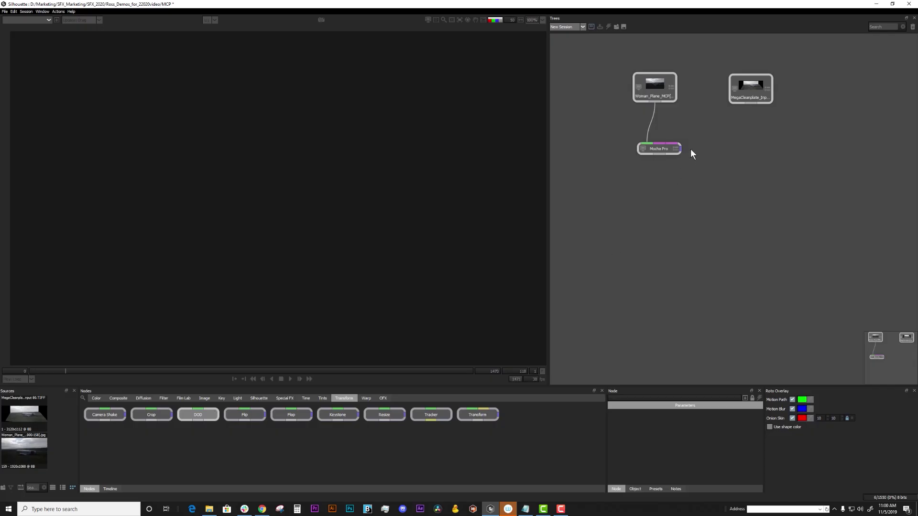
Add a DOD node after MegaCleanplate_Input, clone-paint the dark ground, and disable Enable ROI
left_click(737, 97)
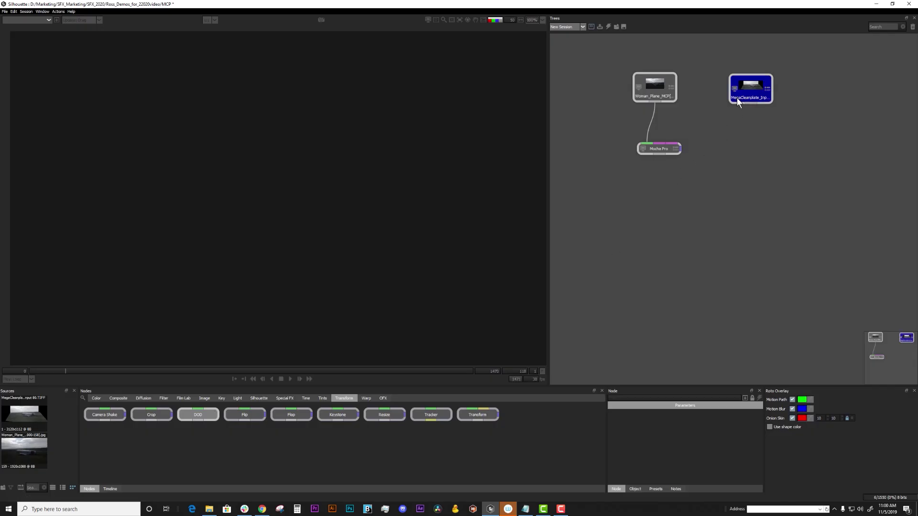
left_click(198, 416)
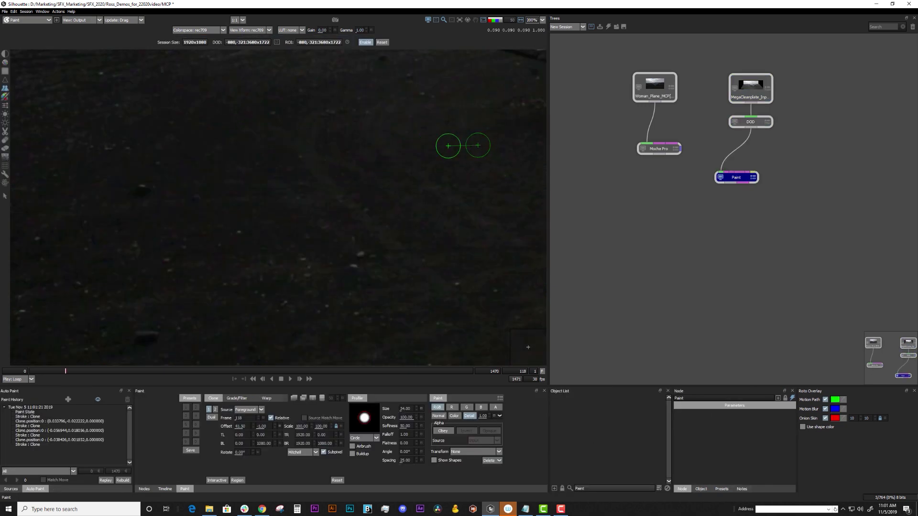
left_click_drag(448, 146, 369, 141)
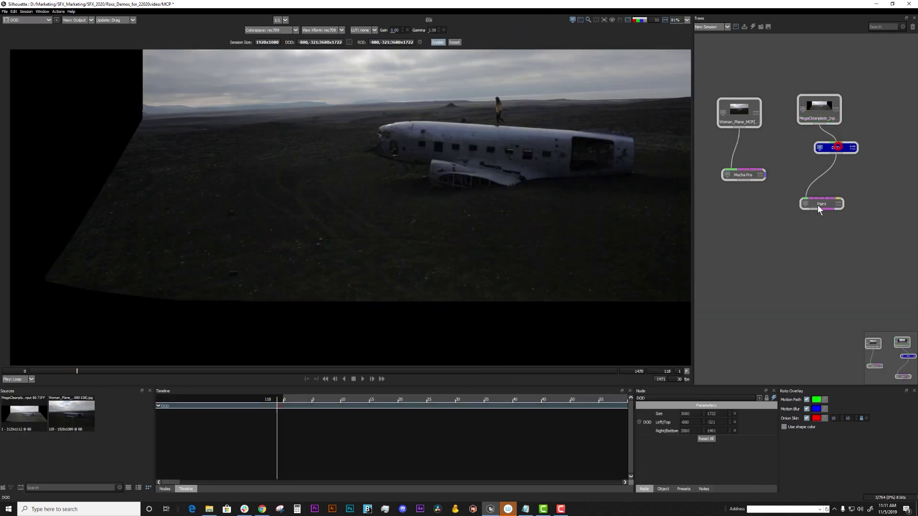
left_click(818, 204)
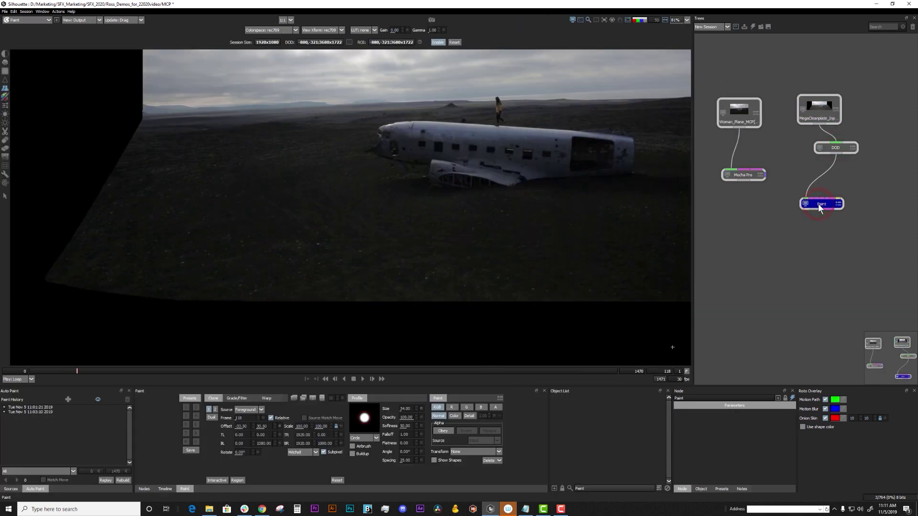
left_click(437, 42)
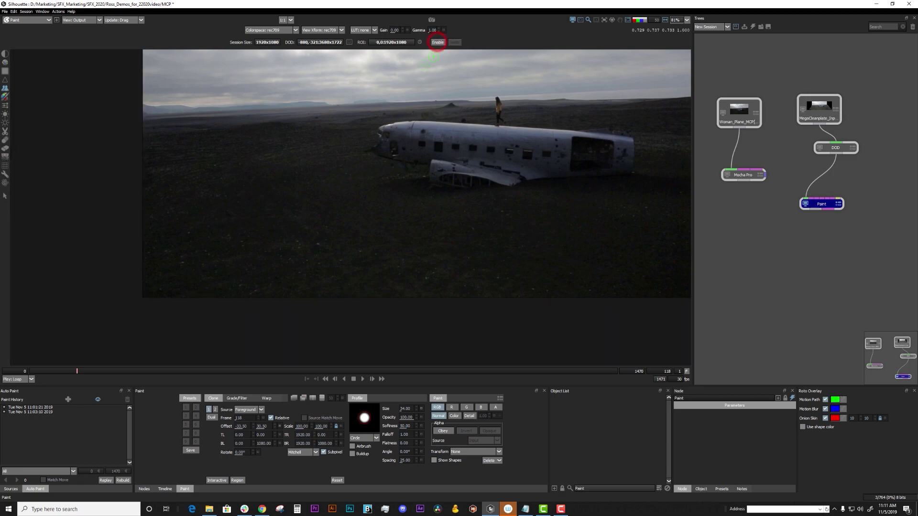